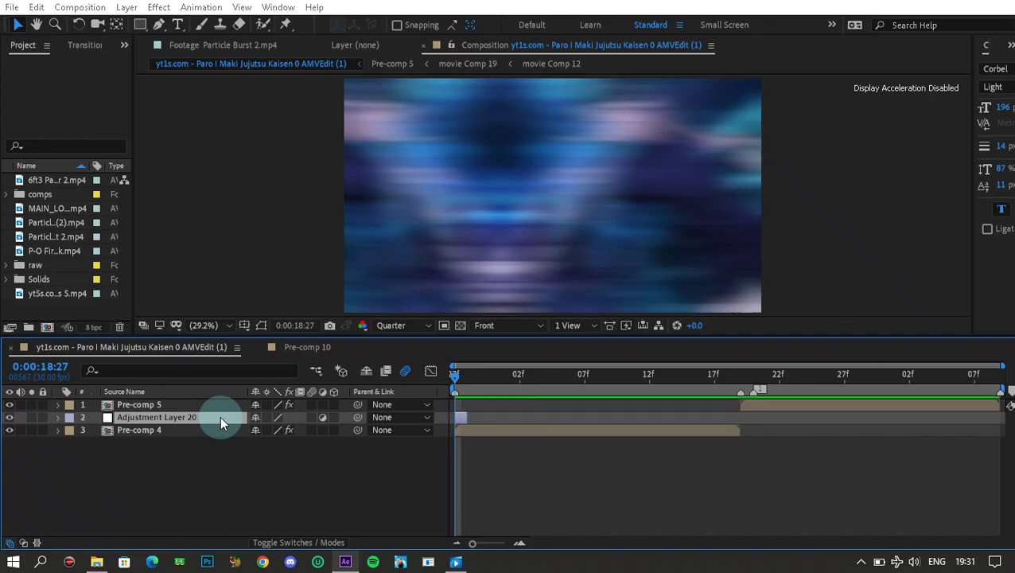
Apply the 6ft3 invert preset to the short Adjustment Layer 20 at the start of Pre-comp 4
{"action": "key", "text": "ctrl+space"}
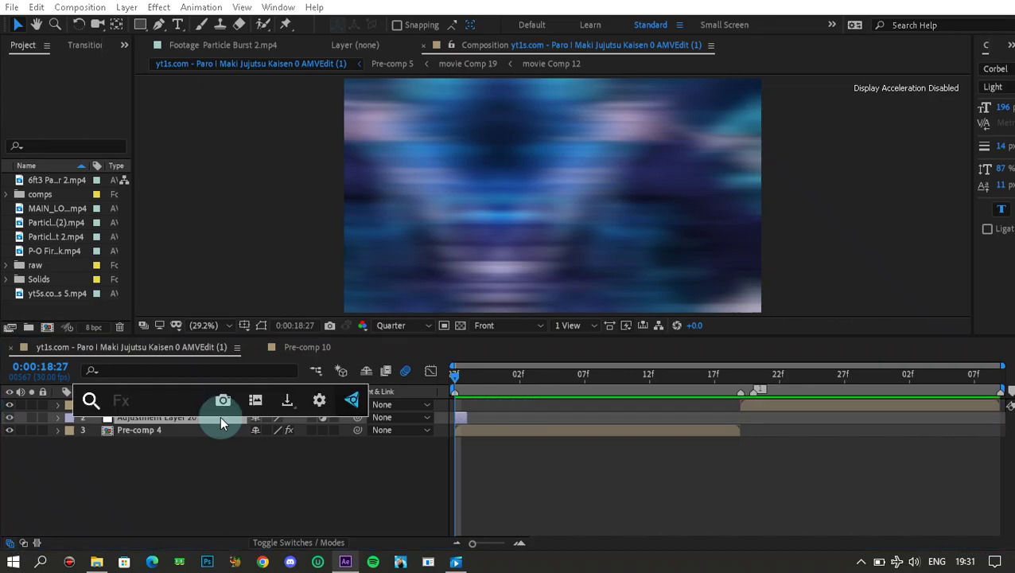
{"action": "type", "text": "6ft"}
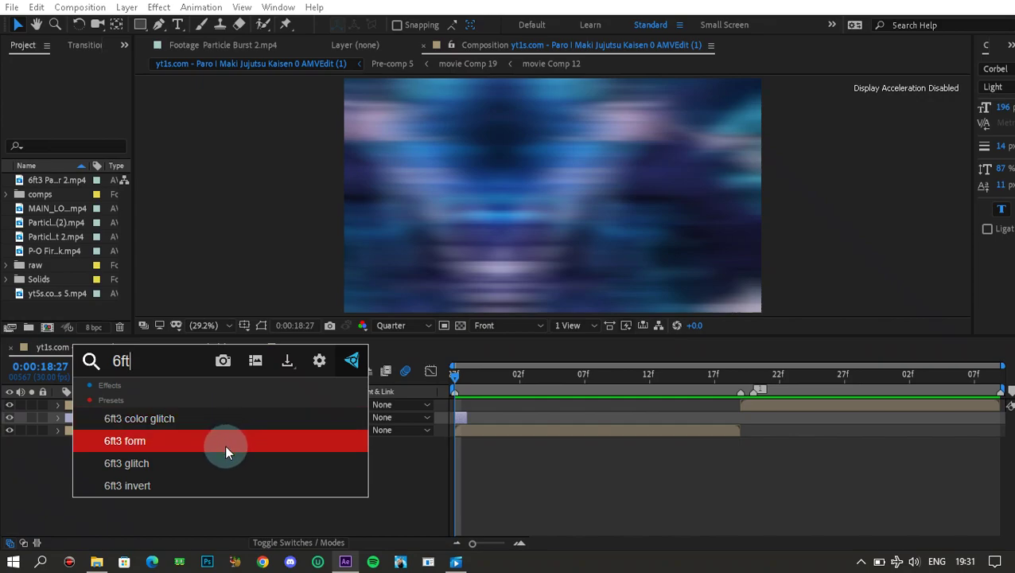
{"action": "left_click", "coordinate": [217, 484]}
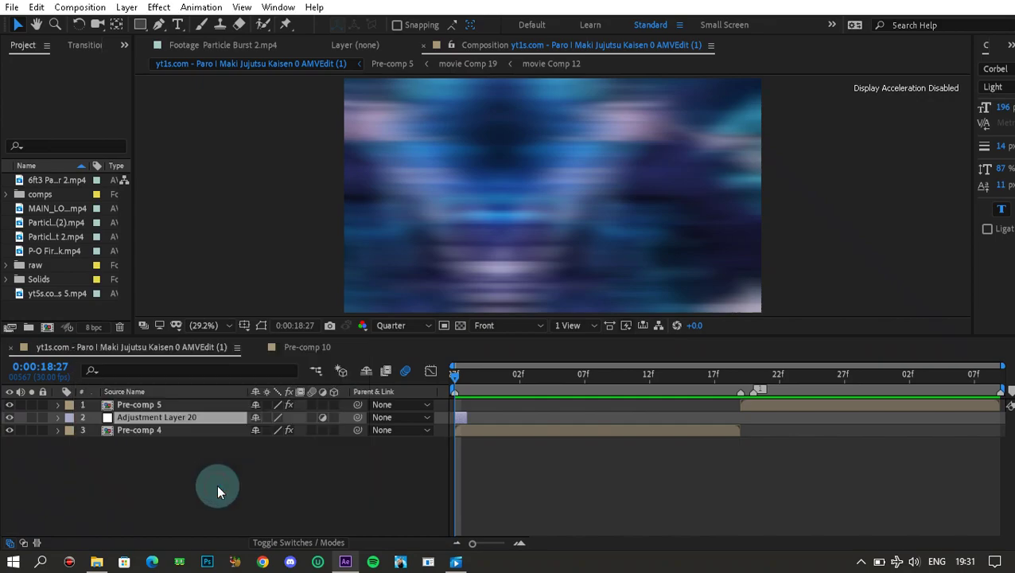
Copy the inverted Adjustment Layer 20 to 0:00:19:19, above the start of Pre-comp 5
{"action": "left_click", "coordinate": [464, 417]}
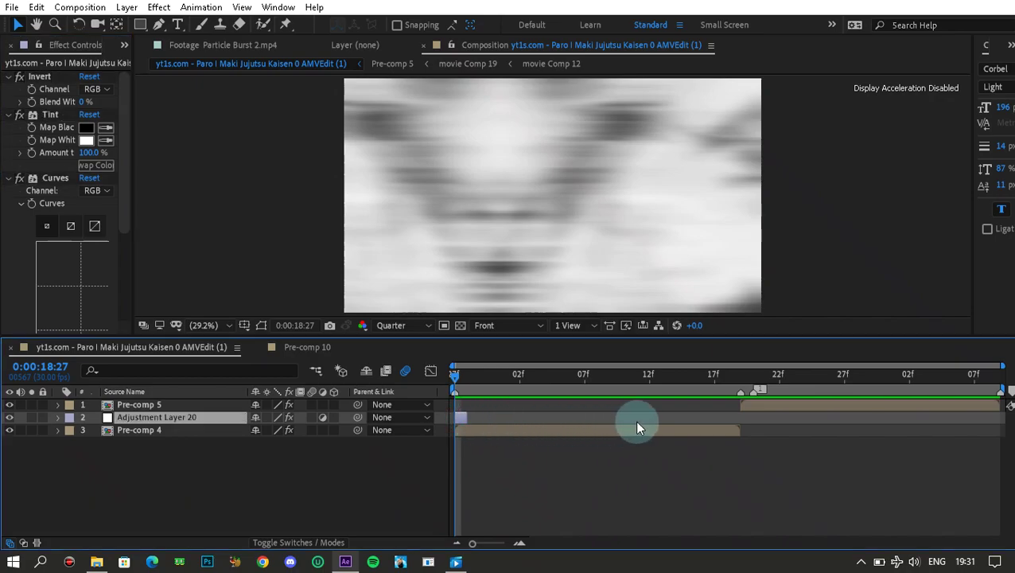
{"action": "left_click", "coordinate": [738, 379]}
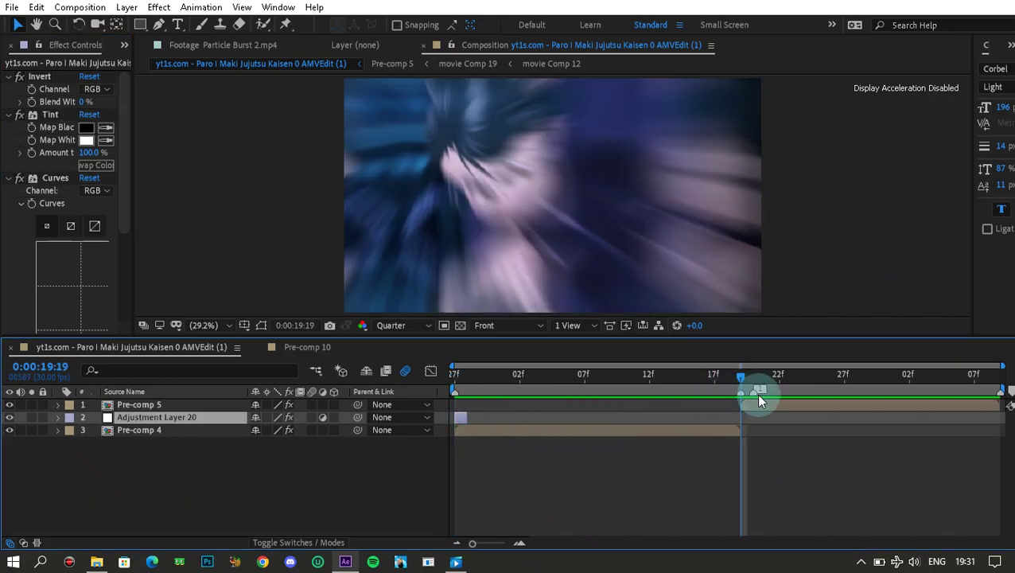
{"action": "left_click", "coordinate": [760, 406]}
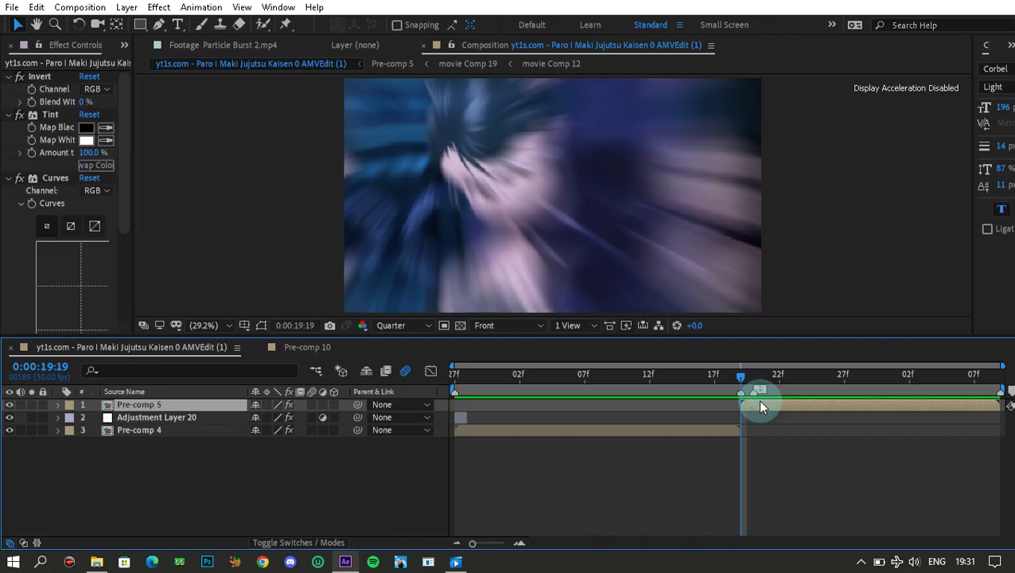
{"action": "key", "text": "ctrl+alt+v"}
Go to 0:00:18:28, the end of the first inverted adjustment layer, and set the preview resolution to Full
{"action": "left_click_drag", "start_coordinate": [537, 392], "coordinate": [464, 420]}
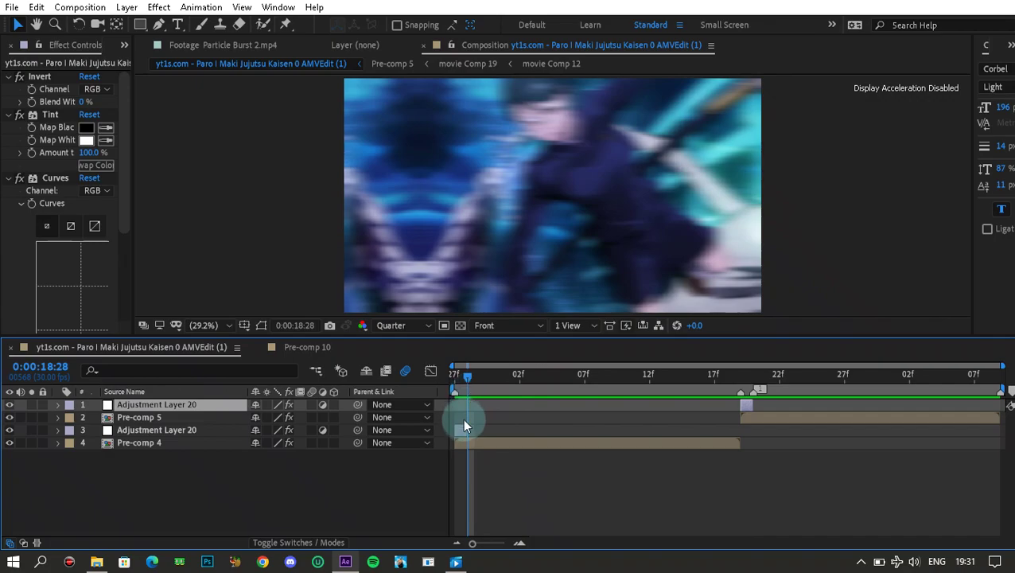
{"action": "left_click", "coordinate": [462, 431]}
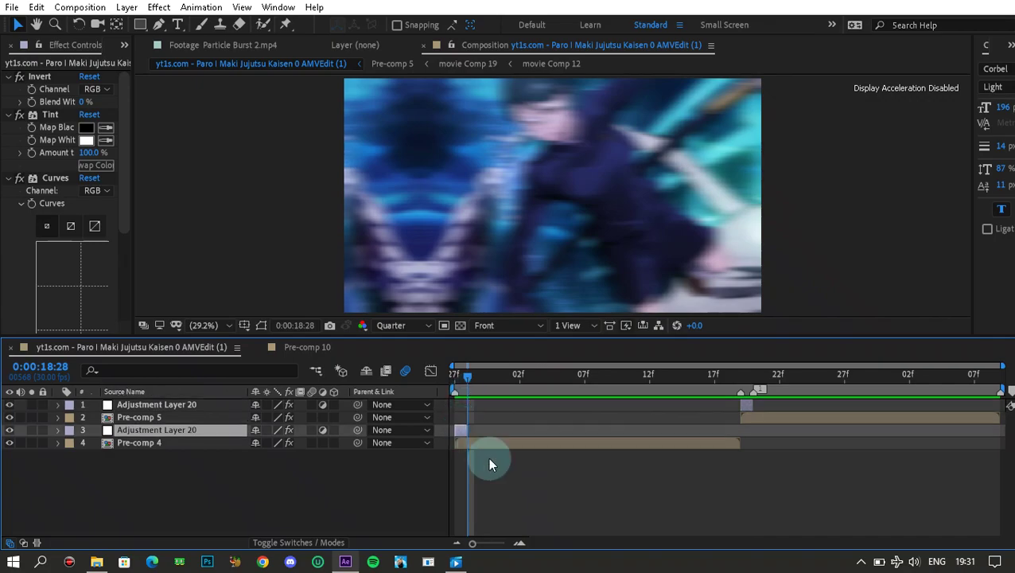
{"action": "left_click", "coordinate": [519, 542]}
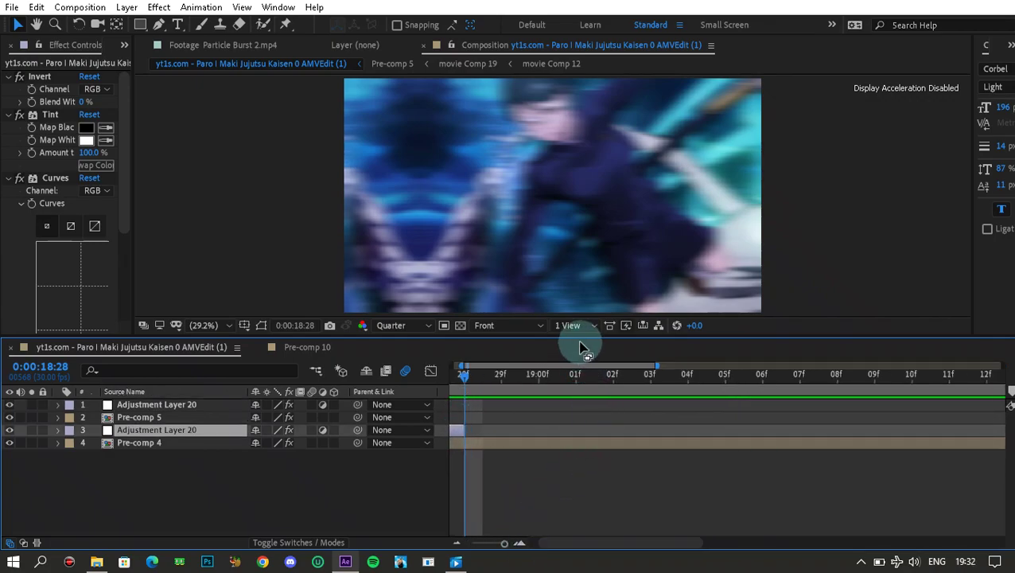
{"action": "left_click_drag", "start_coordinate": [577, 337], "coordinate": [582, 410]}
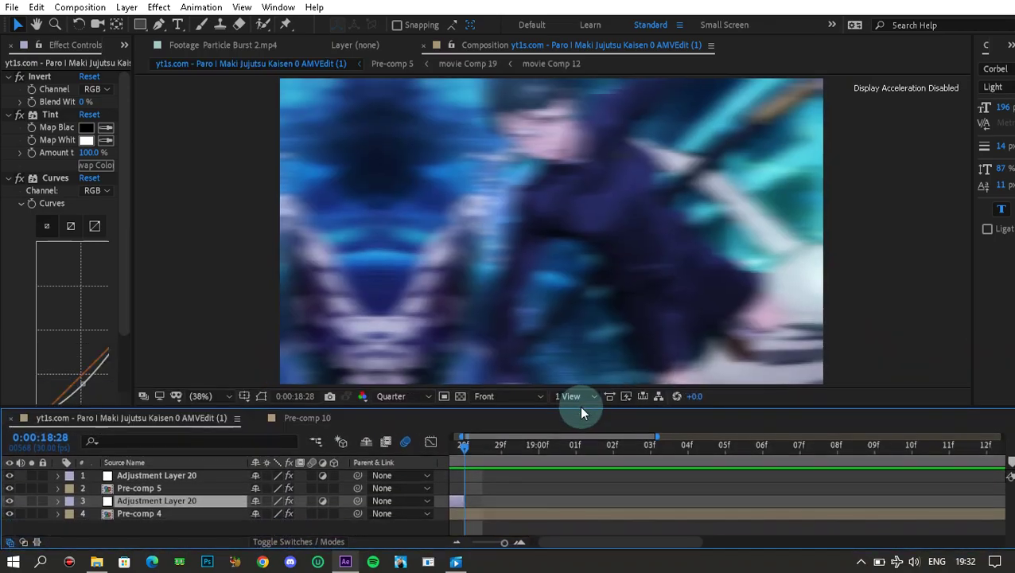
{"action": "left_click", "coordinate": [408, 396]}
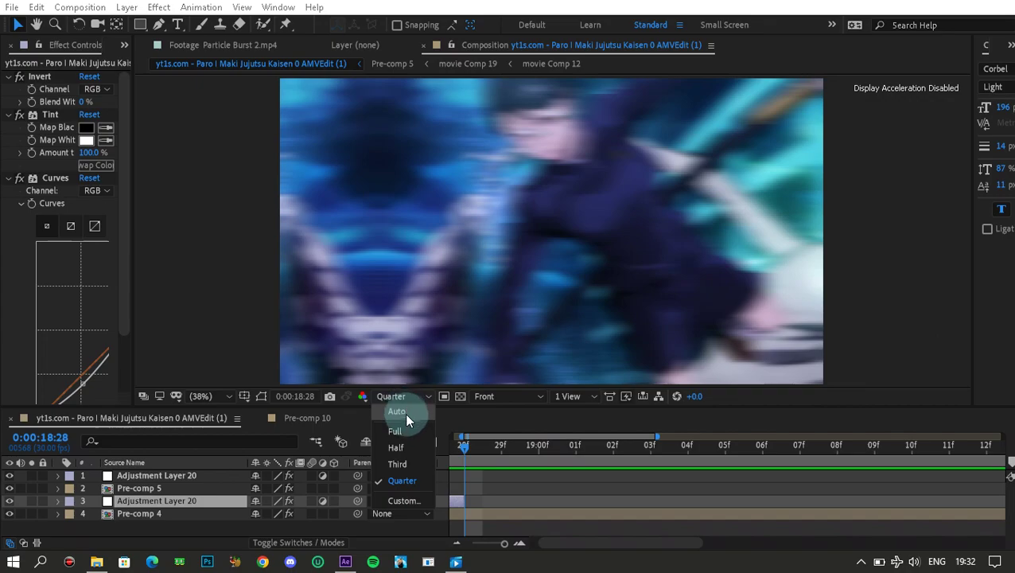
{"action": "left_click", "coordinate": [407, 429]}
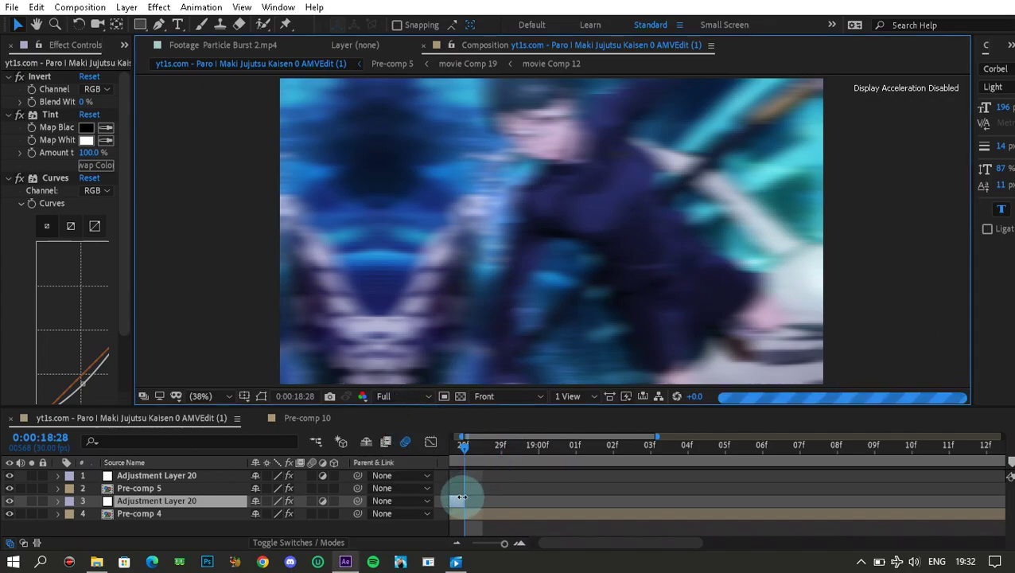
Add a new one-frame adjustment layer at 0:00:18:28, directly after the first inverted adjustment layer
{"action": "left_click", "coordinate": [501, 483]}
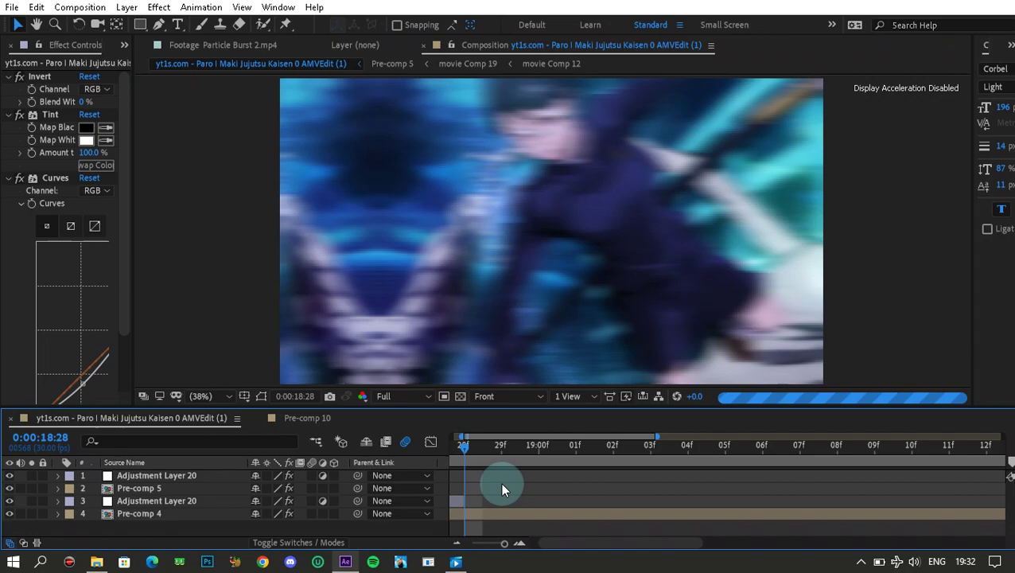
{"action": "left_click", "coordinate": [456, 502]}
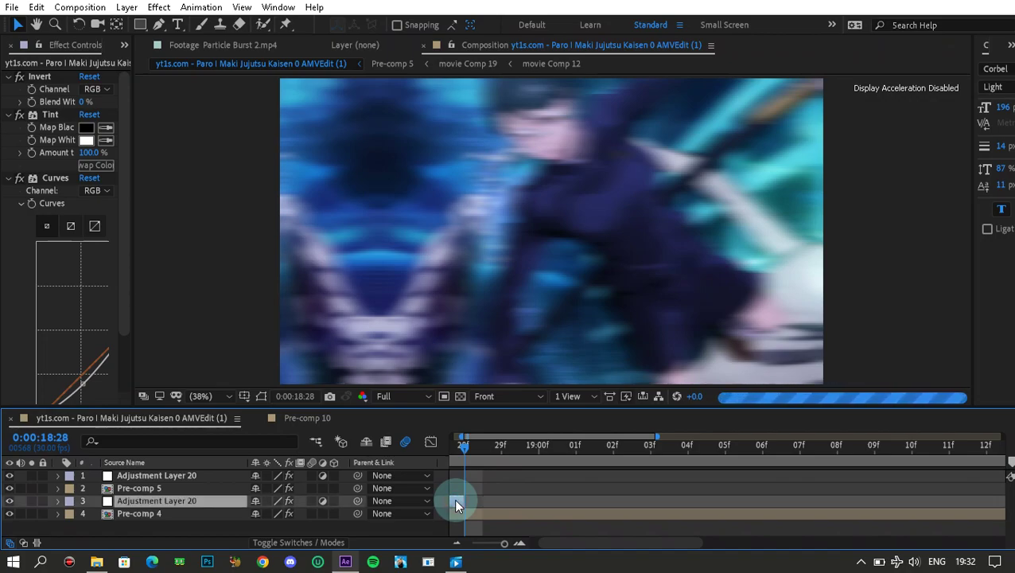
{"action": "key", "text": "ctrl+alt+y"}
{"action": "key", "text": "alt+bracketright"}
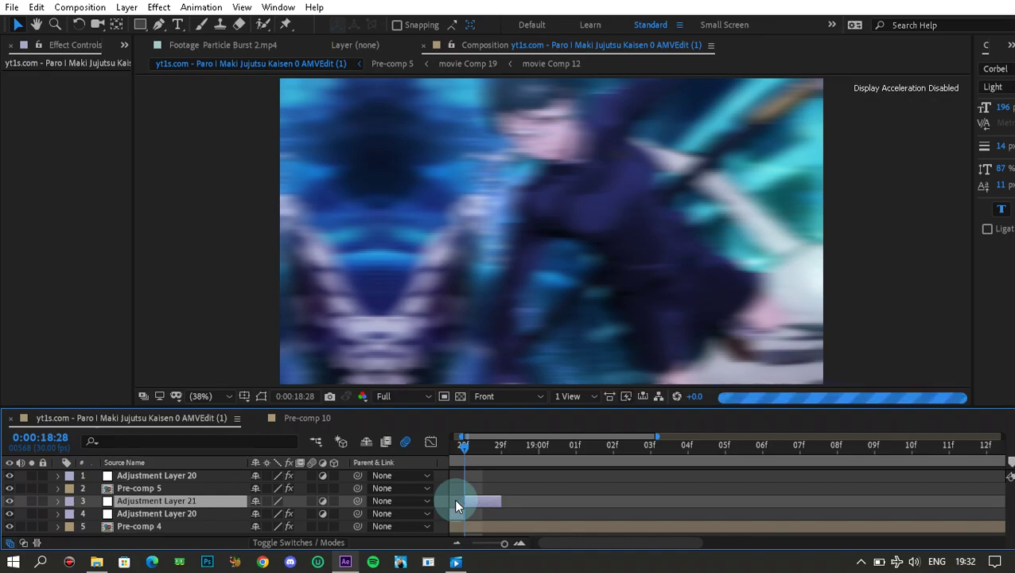
Apply the S_EdgeDetect effect to Adjustment Layer 21 and widen its effect settings area
{"action": "left_click", "coordinate": [494, 493]}
{"action": "left_click", "coordinate": [494, 506]}
{"action": "key", "text": "ctrl+space"}
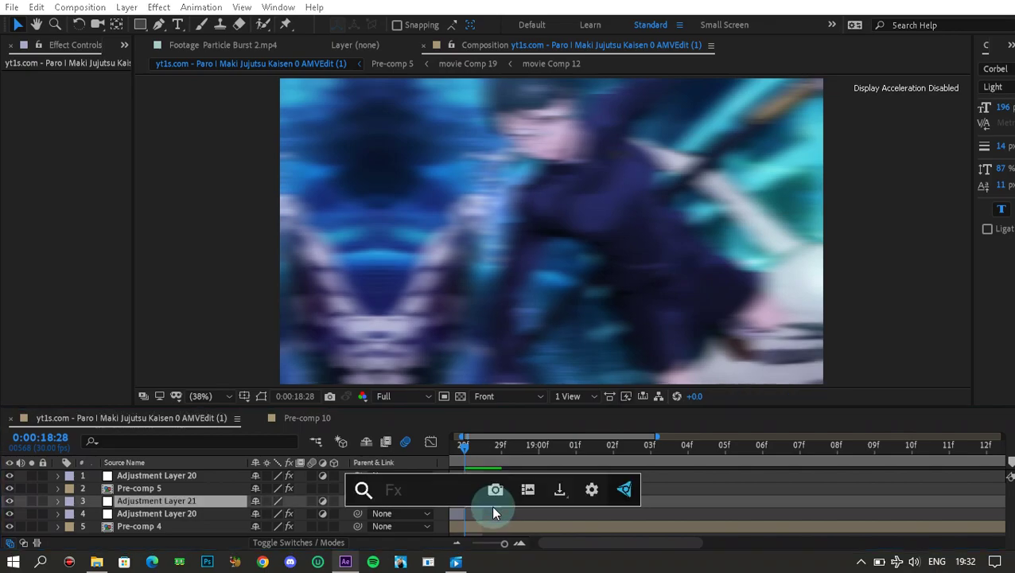
{"action": "type", "text": "s_edged"}
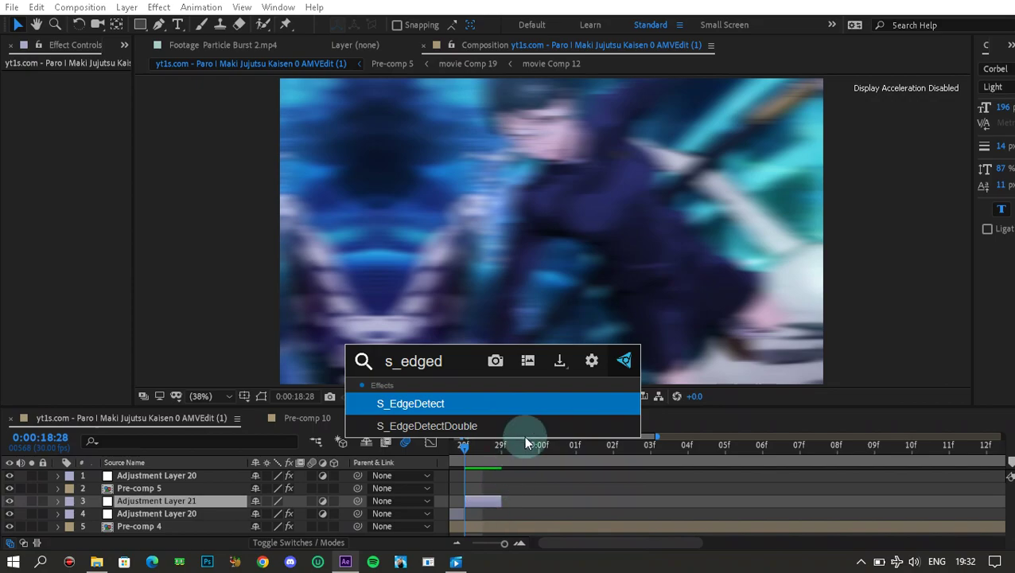
{"action": "left_click", "coordinate": [496, 400]}
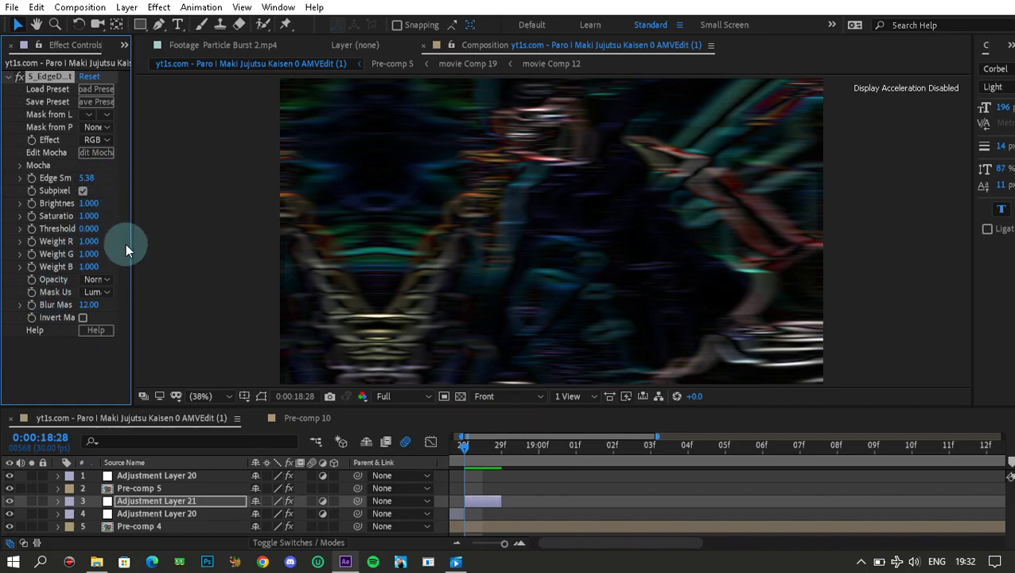
{"action": "left_click_drag", "start_coordinate": [133, 323], "coordinate": [193, 329]}
Add BCC 3 Way Color Grade to Adjustment Layer 21 and shift its gamma color toward cyan
{"action": "mouse_move", "coordinate": [572, 527]}
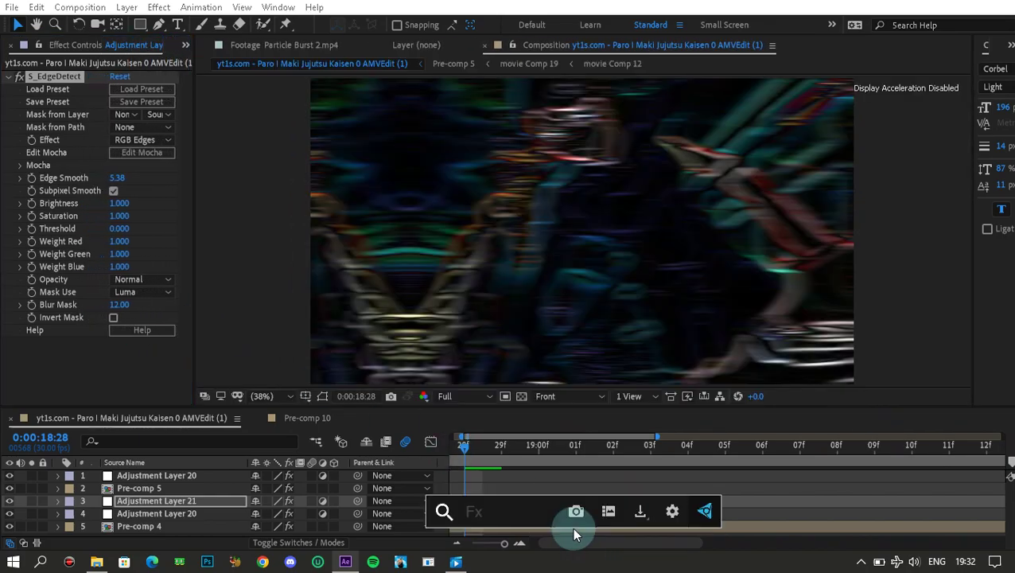
{"action": "type", "text": "bcc "}
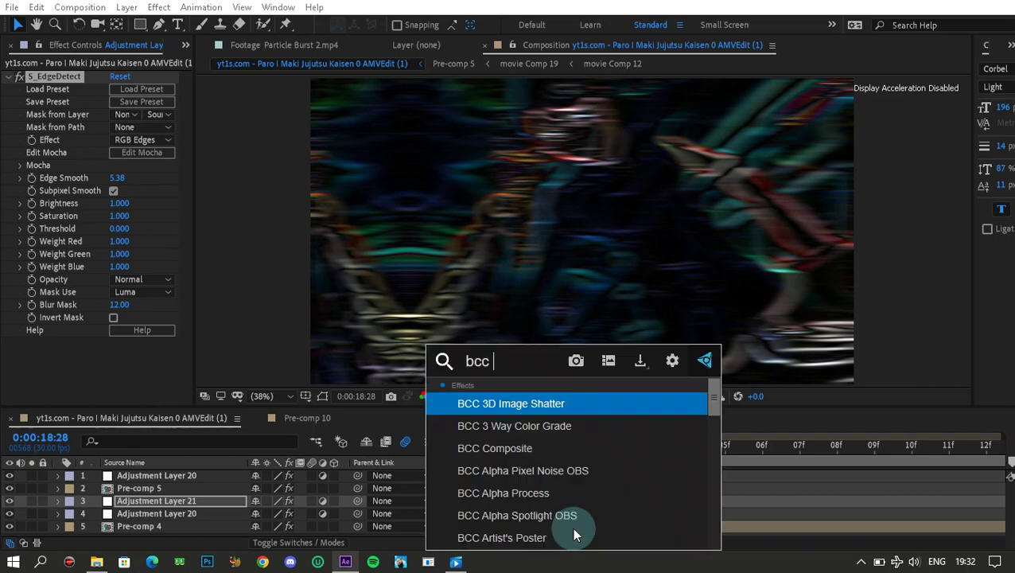
{"action": "type", "text": "3"}
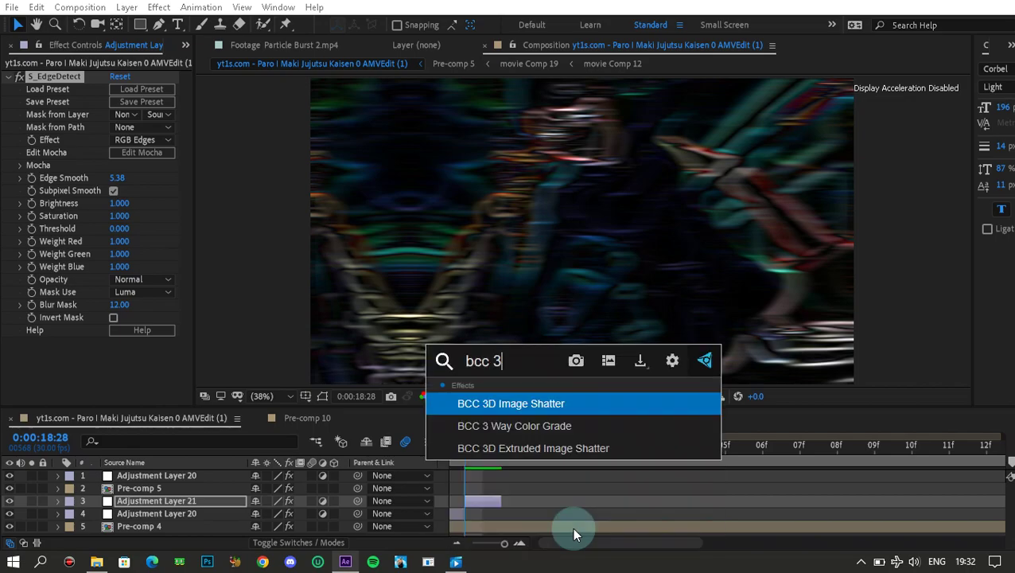
{"action": "left_click", "coordinate": [594, 428]}
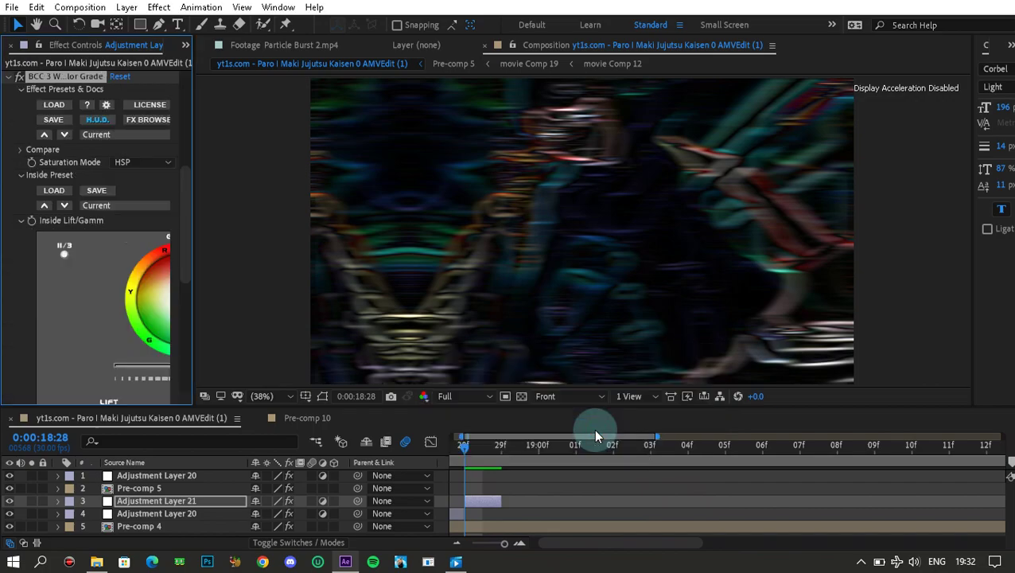
{"action": "left_click_drag", "start_coordinate": [195, 309], "coordinate": [323, 309]}
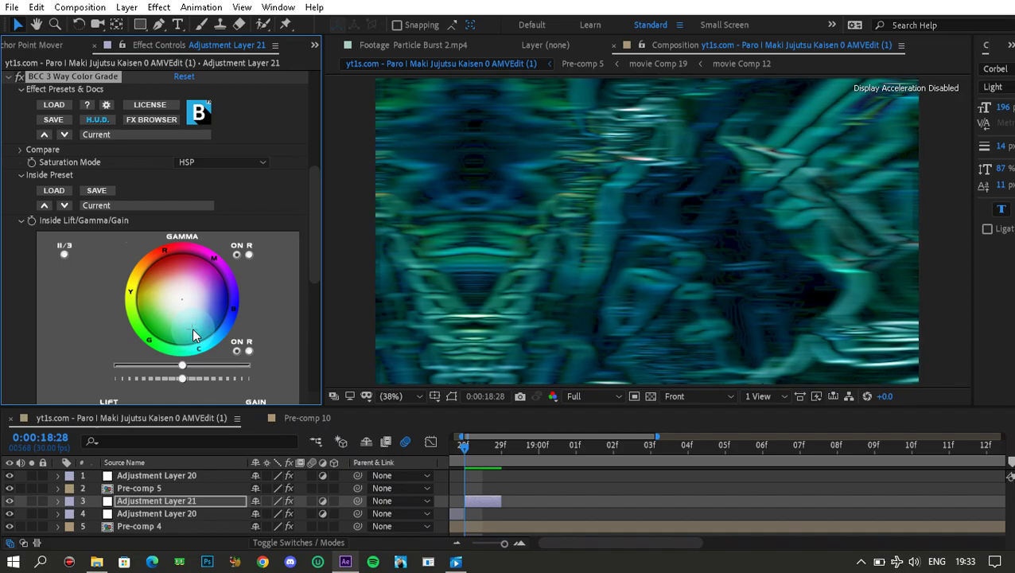
Add the Deep Glow effect to Adjustment Layer 21
{"action": "key", "text": "ctrl+space"}
{"action": "type", "text": "dee"}
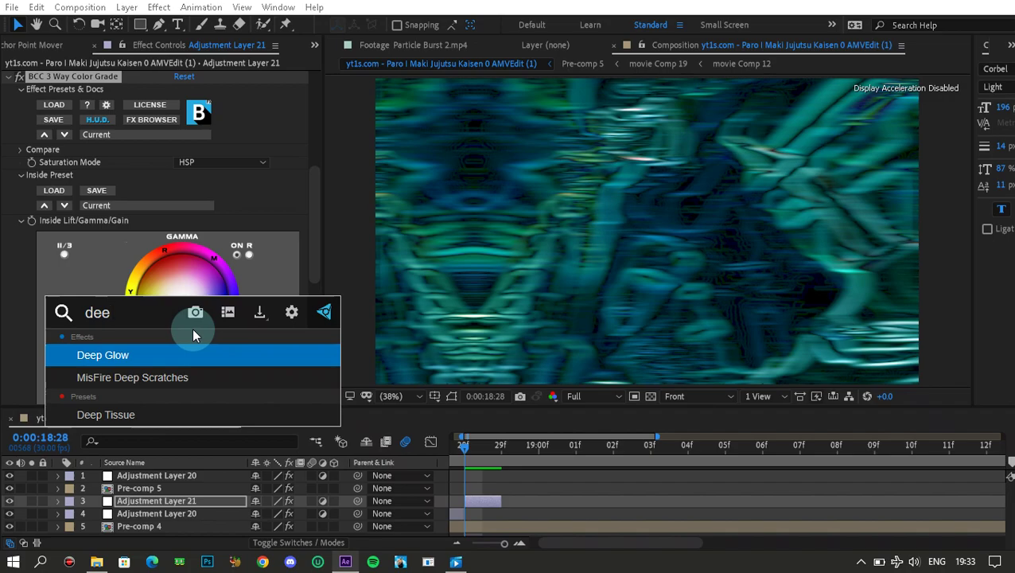
{"action": "left_click", "coordinate": [192, 348]}
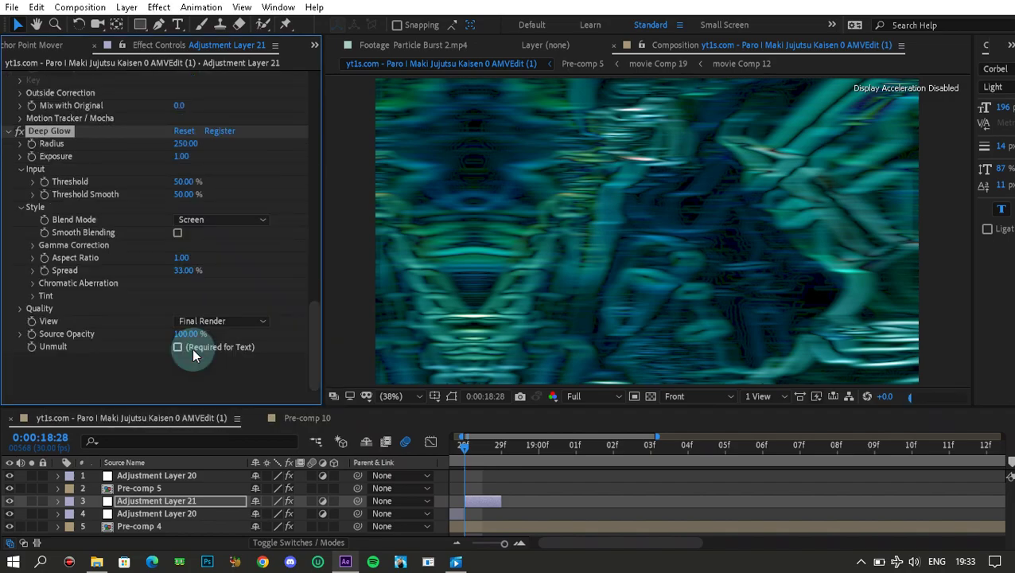
Set the S_EdgeDetect threshold on Adjustment Layer 21 to 0.190
{"action": "scroll", "coordinate": [176, 247], "scroll_direction": "up", "scroll_amount": 10}
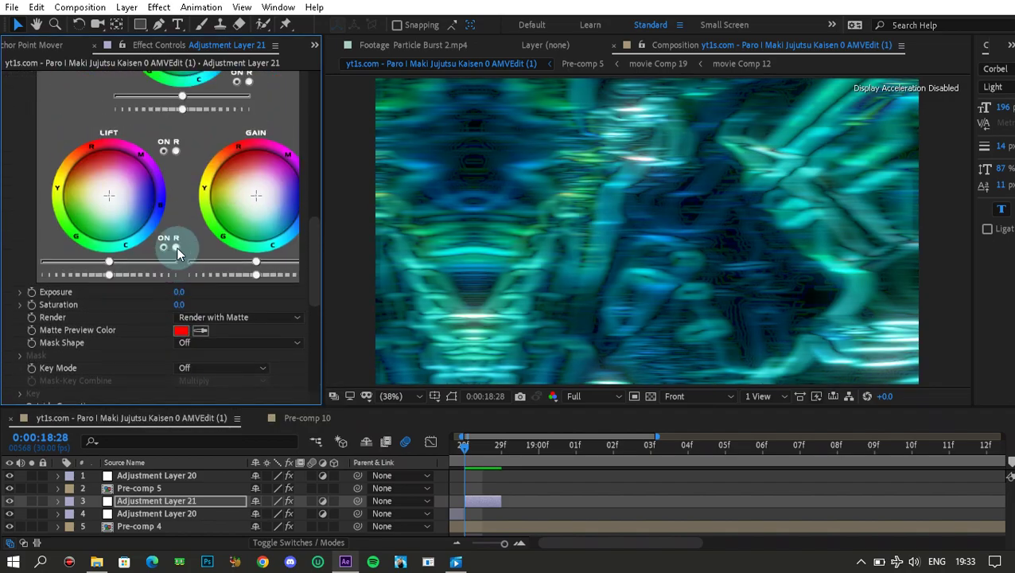
{"action": "scroll", "coordinate": [176, 246], "scroll_direction": "up", "scroll_amount": 6}
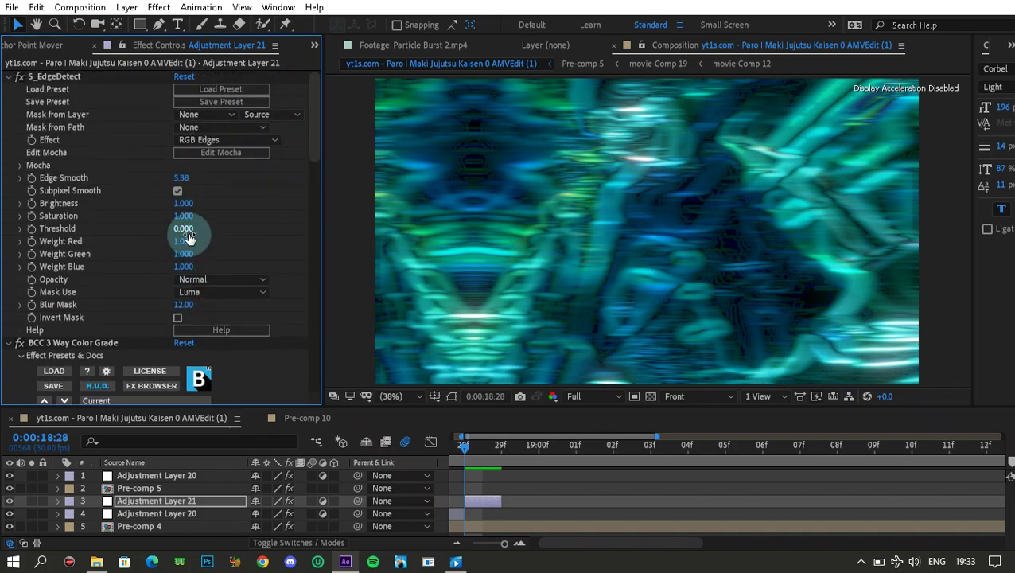
{"action": "left_click", "coordinate": [188, 229]}
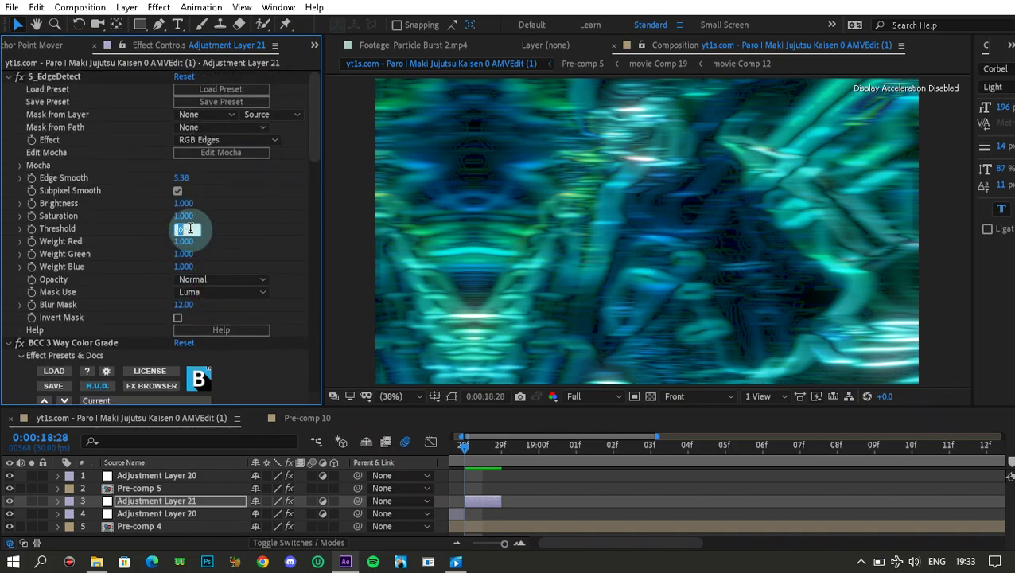
{"action": "key", "text": "BackSpace"}
{"action": "type", "text": ".3"}
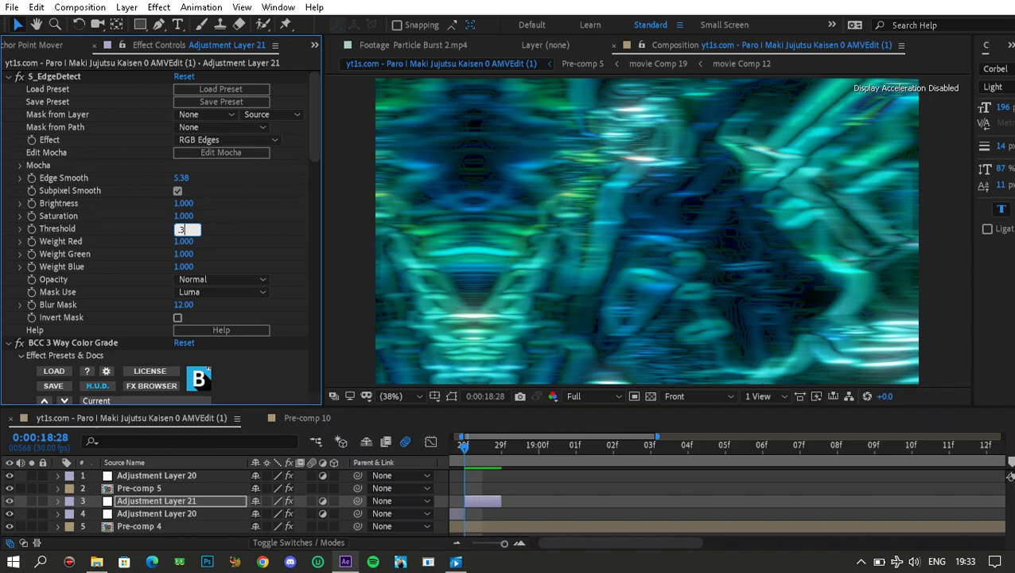
{"action": "left_click", "coordinate": [189, 232]}
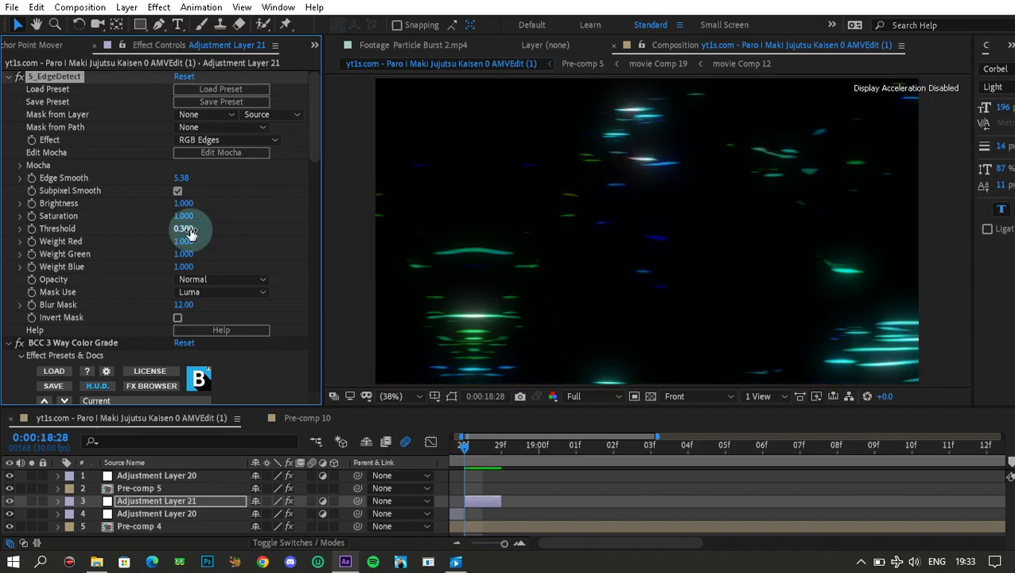
{"action": "left_click_drag", "start_coordinate": [190, 233], "coordinate": [185, 234]}
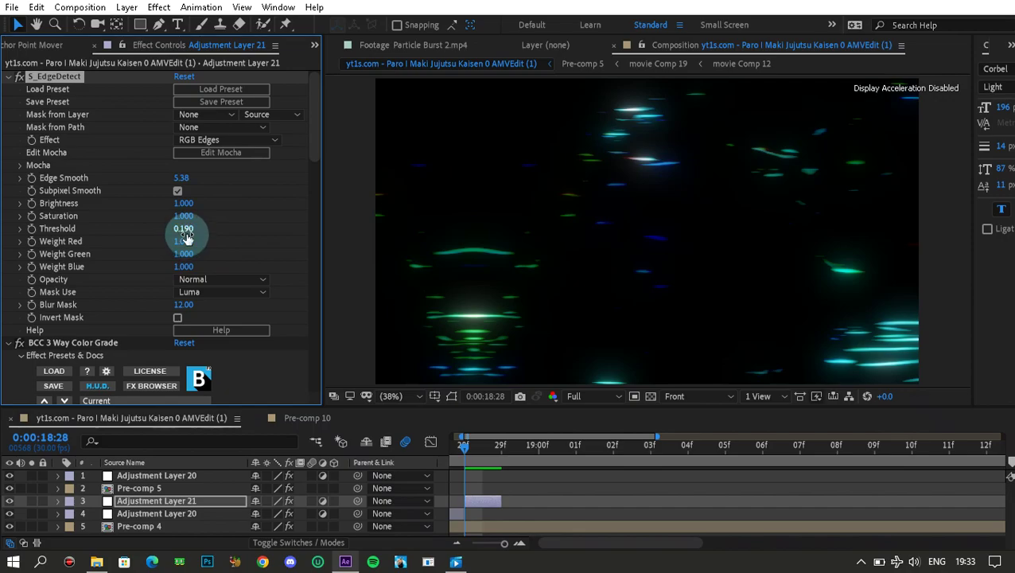
{"action": "left_click", "coordinate": [255, 208]}
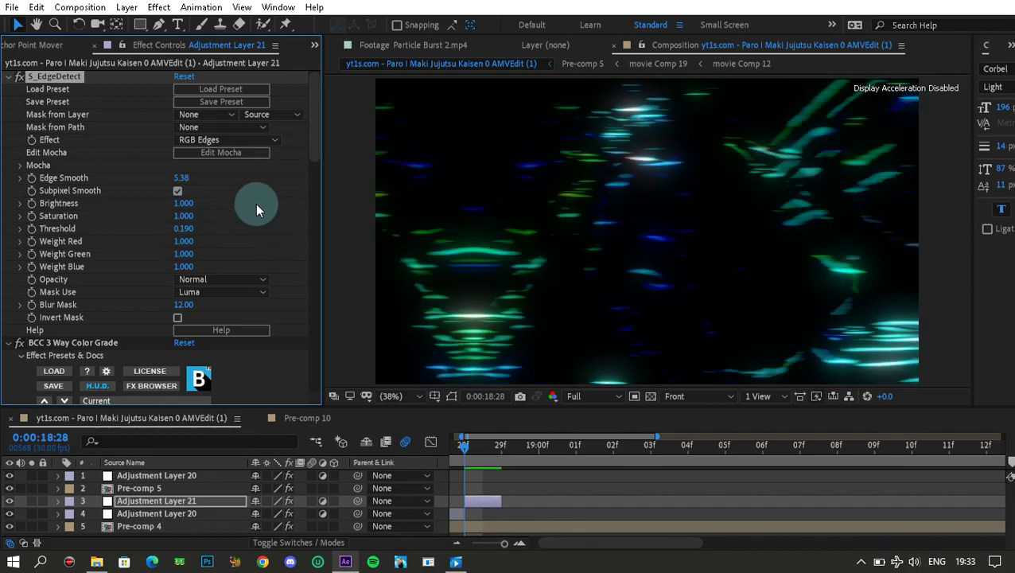
Shift the gain color of BCC 3 Way Color Grade toward cyan on Adjustment Layer 21
{"action": "scroll", "coordinate": [232, 210], "scroll_direction": "down", "scroll_amount": 8}
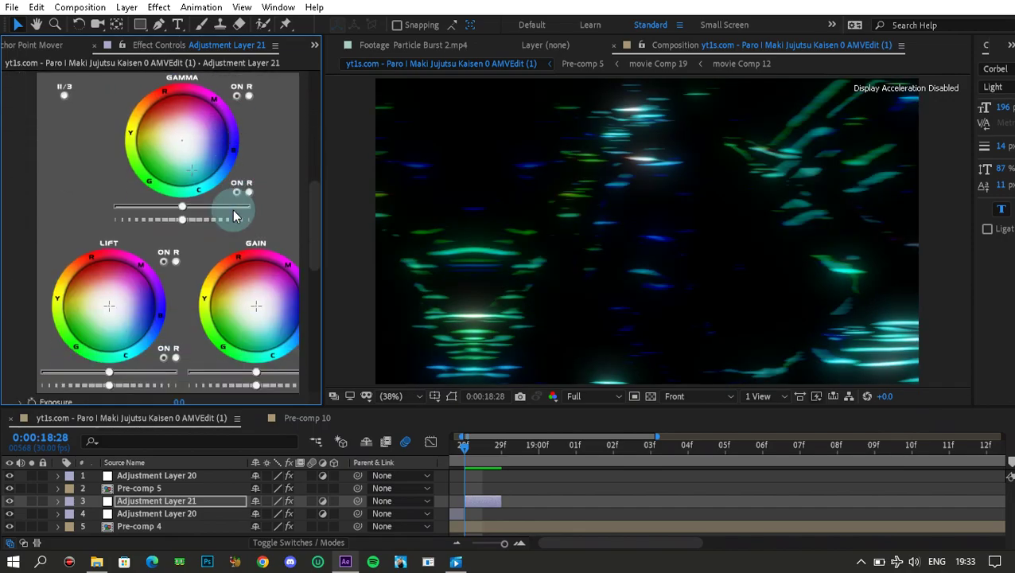
{"action": "left_click", "coordinate": [294, 156]}
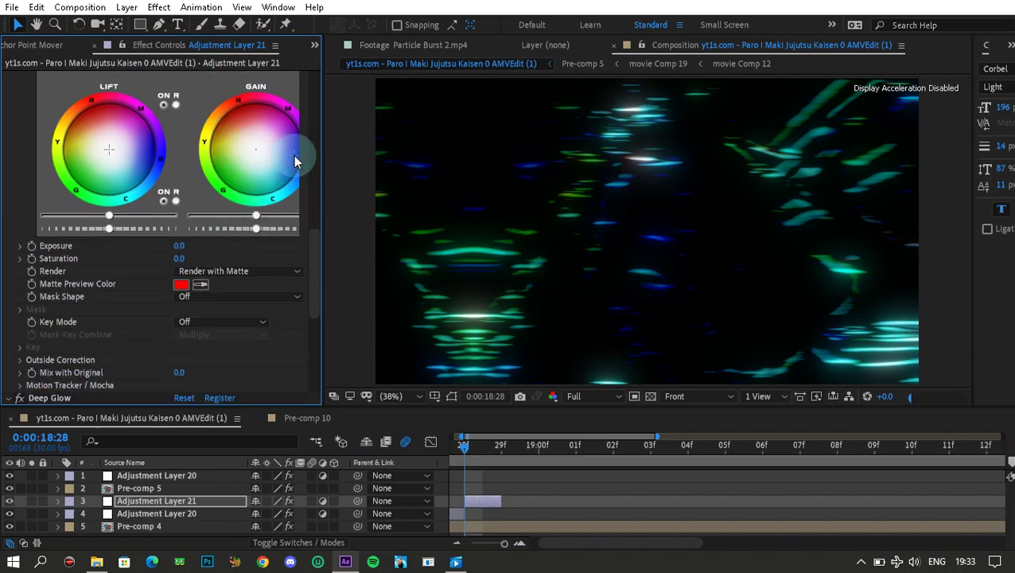
{"action": "left_click_drag", "start_coordinate": [294, 156], "coordinate": [269, 181]}
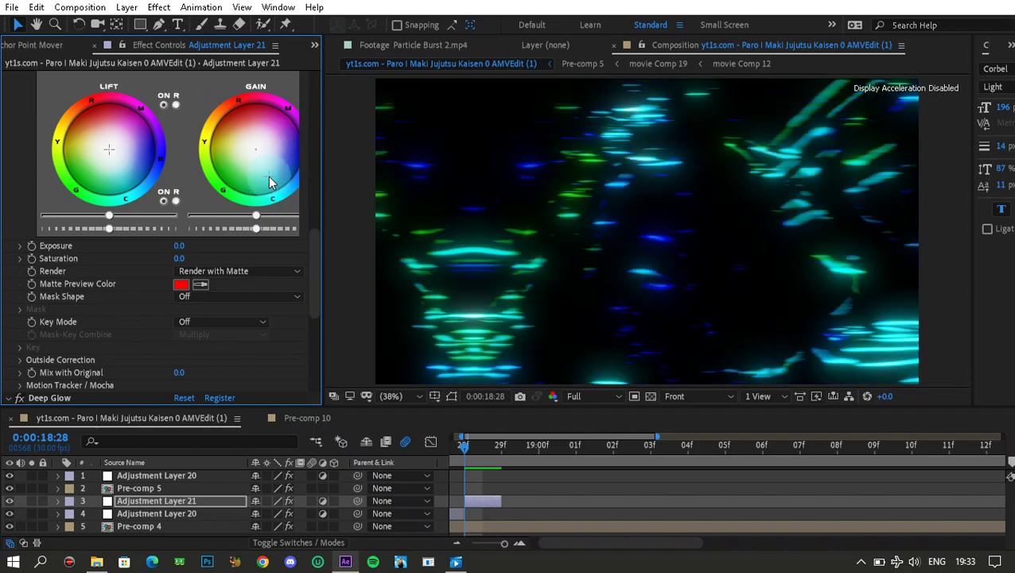
Shift the lift color of BCC 3 Way Color Grade toward cyan on Adjustment Layer 21
{"action": "mouse_move", "coordinate": [144, 181]}
{"action": "left_mouse_down"}
{"action": "mouse_move", "coordinate": [114, 184]}
{"action": "mouse_move", "coordinate": [132, 178]}
{"action": "mouse_move", "coordinate": [126, 184]}
{"action": "left_mouse_up"}
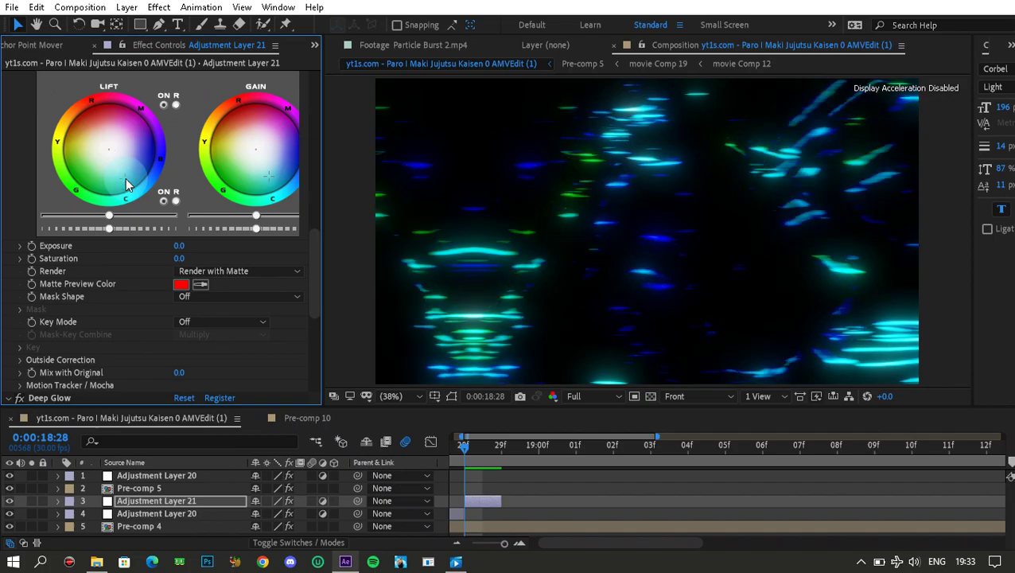
{"action": "scroll", "coordinate": [126, 183], "scroll_direction": "up", "scroll_amount": 10}
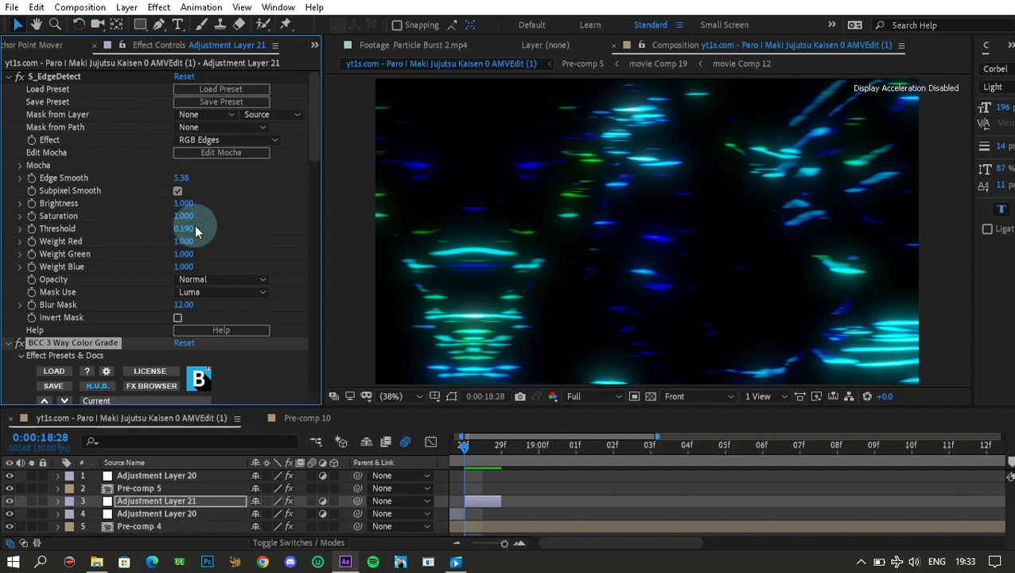
{"action": "left_click", "coordinate": [523, 475]}
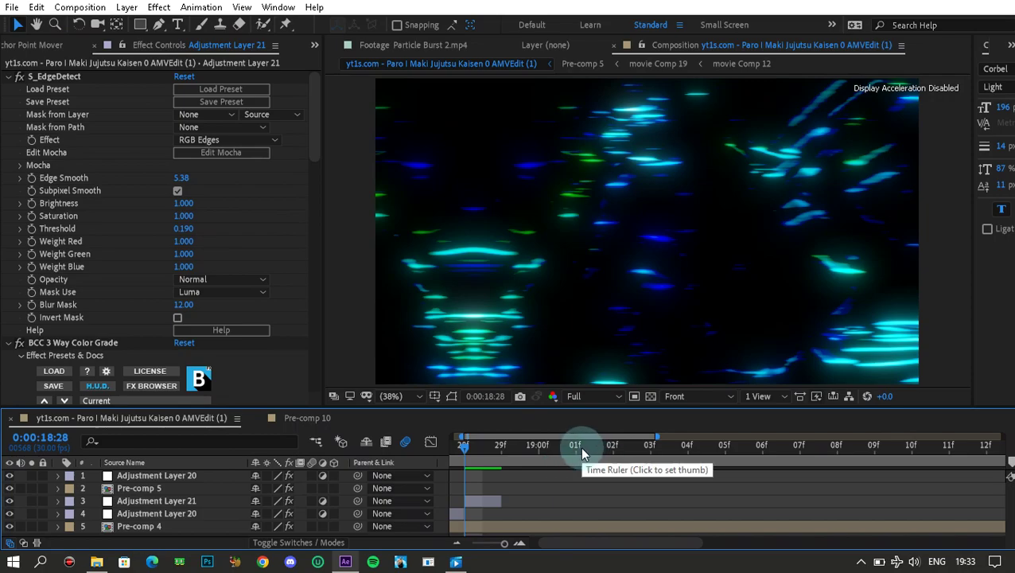
Duplicate Adjustment Layer 21 and move the copy to start at 0:00:19:18, directly before Pre-comp 5 begins
{"action": "left_click", "coordinate": [490, 504]}
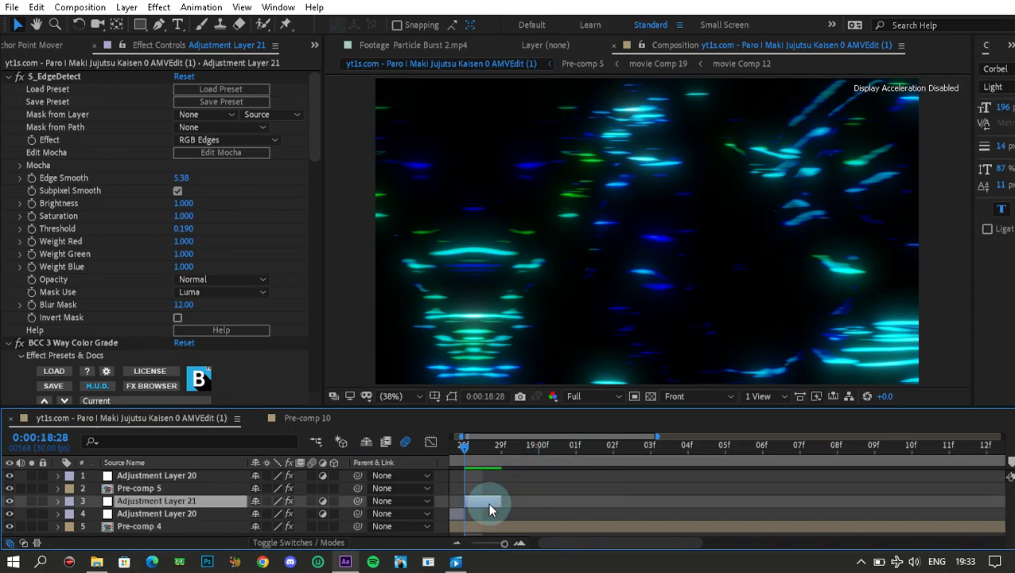
{"action": "key", "text": "ctrl+d"}
{"action": "left_click_drag", "start_coordinate": [489, 504], "coordinate": [1011, 501]}
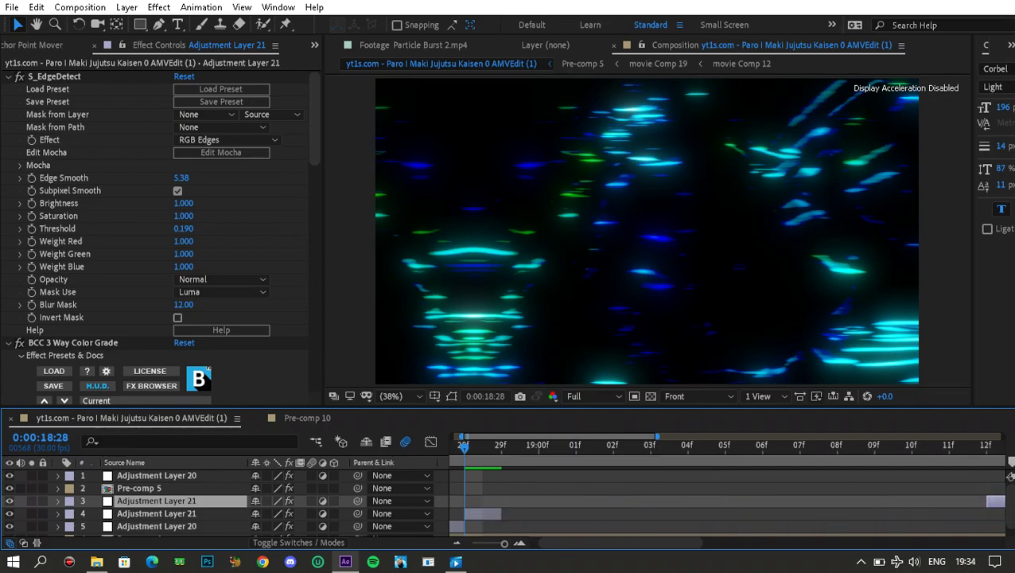
{"action": "left_click_drag", "start_coordinate": [947, 446], "coordinate": [925, 476]}
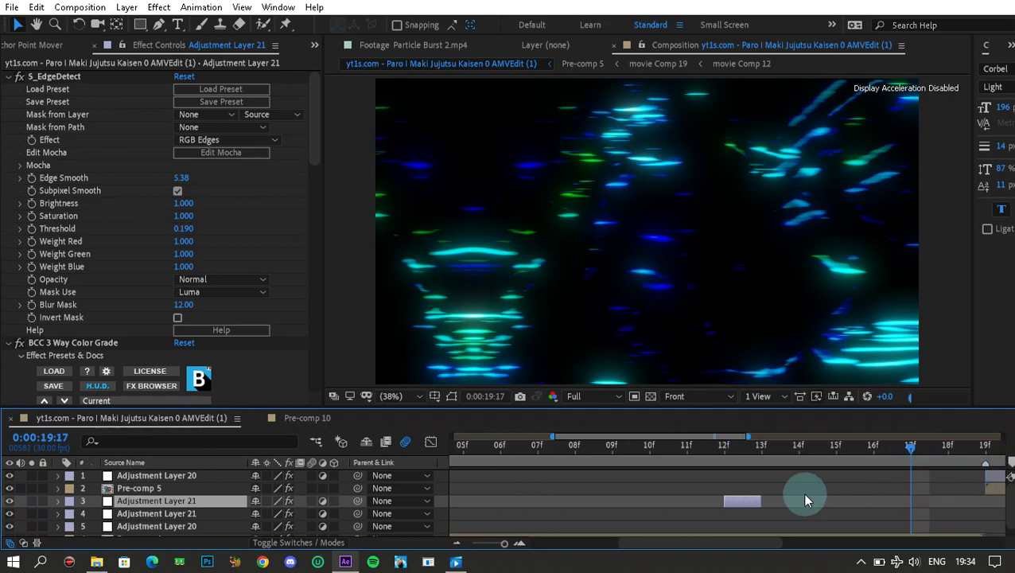
{"action": "left_click", "coordinate": [746, 501]}
{"action": "left_click_drag", "start_coordinate": [747, 501], "coordinate": [972, 498]}
{"action": "left_click", "coordinate": [904, 497]}
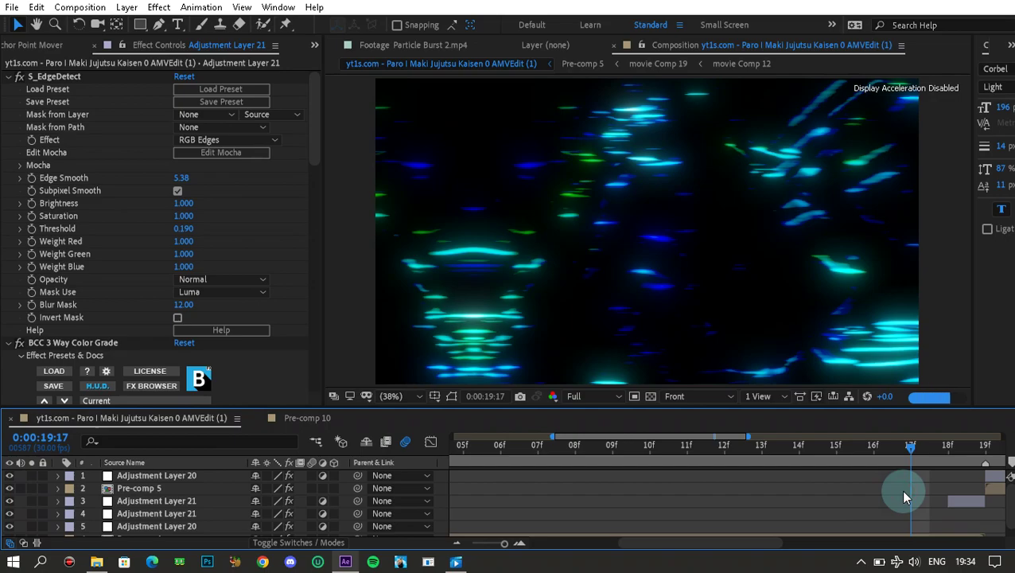
{"action": "left_click", "coordinate": [948, 446]}
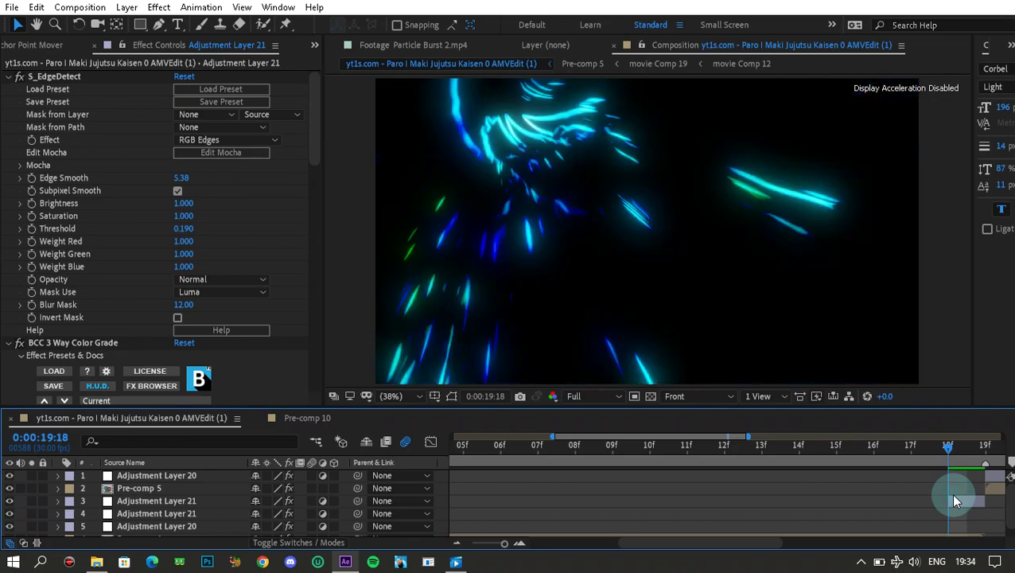
Shift gamma, gain and lift of BCC 3 Way Color Grade toward red-magenta on the Adjustment Layer 21 at 0:00:18:28
{"action": "left_click_drag", "start_coordinate": [903, 454], "coordinate": [493, 503]}
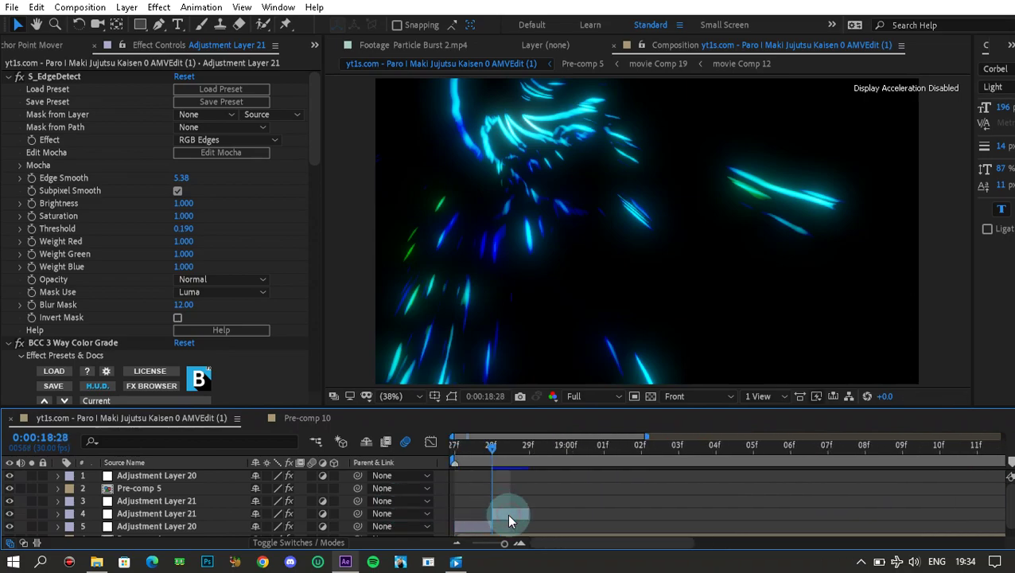
{"action": "left_click", "coordinate": [508, 516]}
{"action": "scroll", "coordinate": [241, 209], "scroll_direction": "down", "scroll_amount": 10}
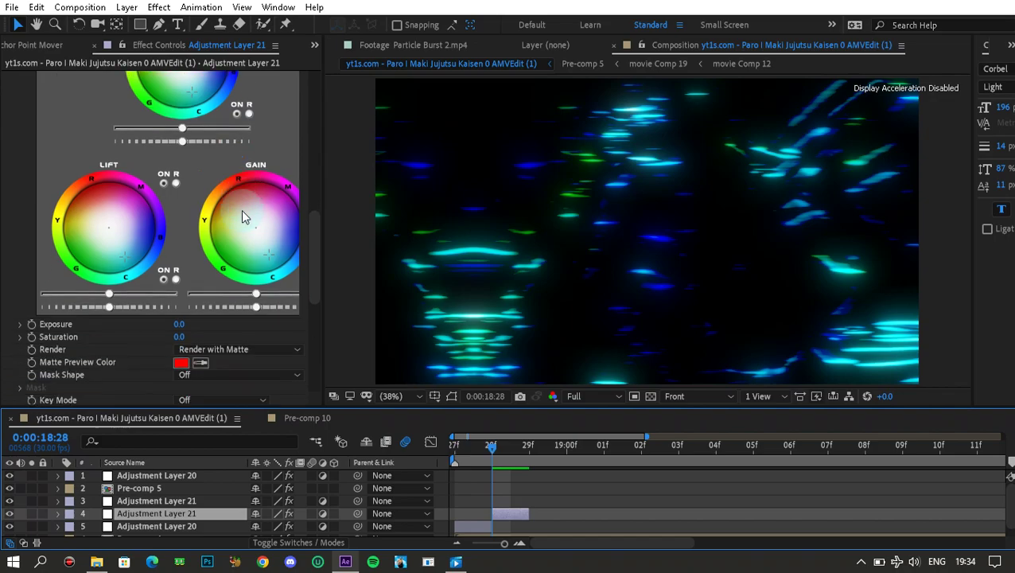
{"action": "scroll", "coordinate": [241, 209], "scroll_direction": "up", "scroll_amount": 2}
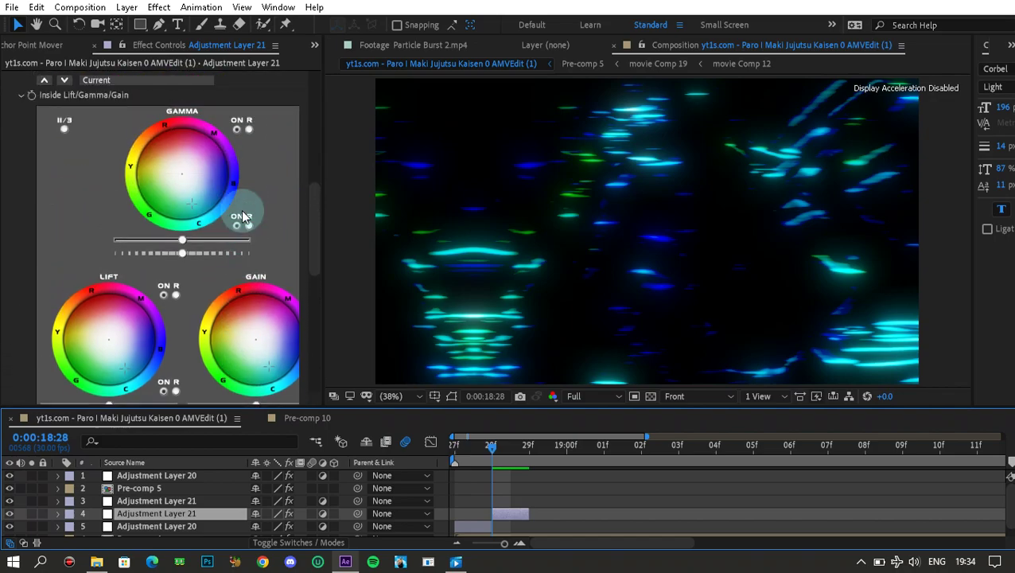
{"action": "left_click", "coordinate": [195, 146]}
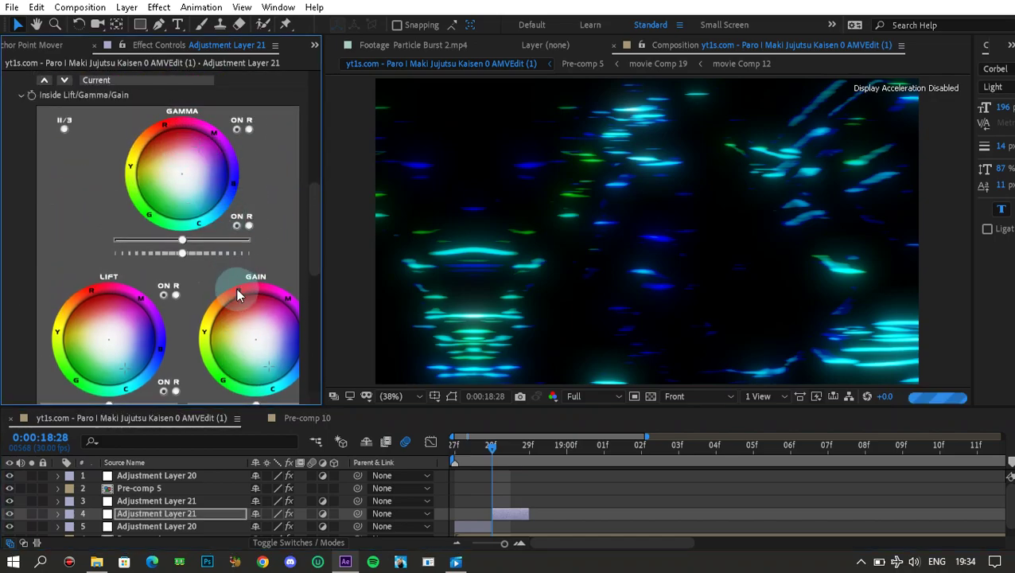
{"action": "left_click", "coordinate": [279, 320]}
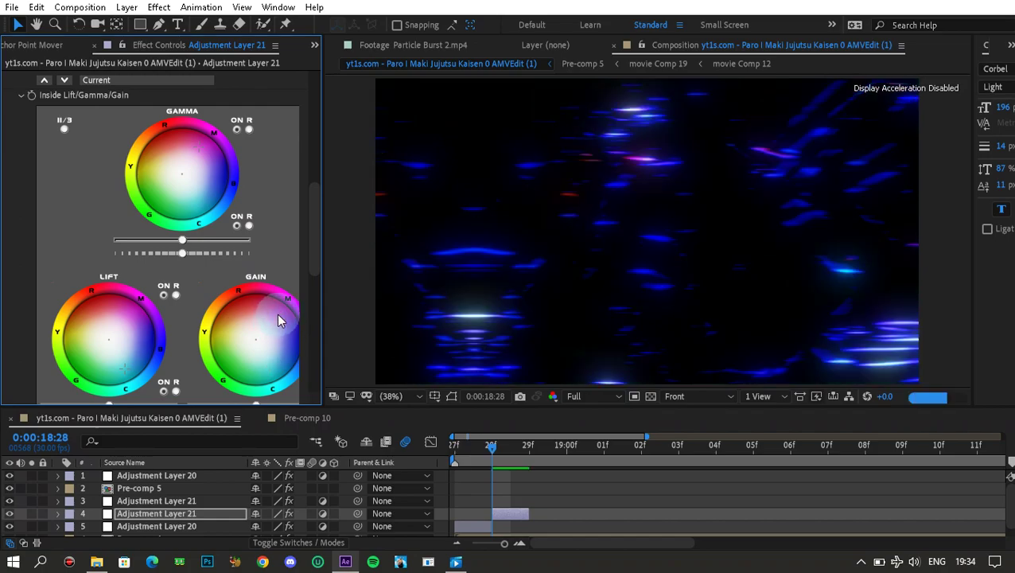
{"action": "left_click", "coordinate": [114, 330]}
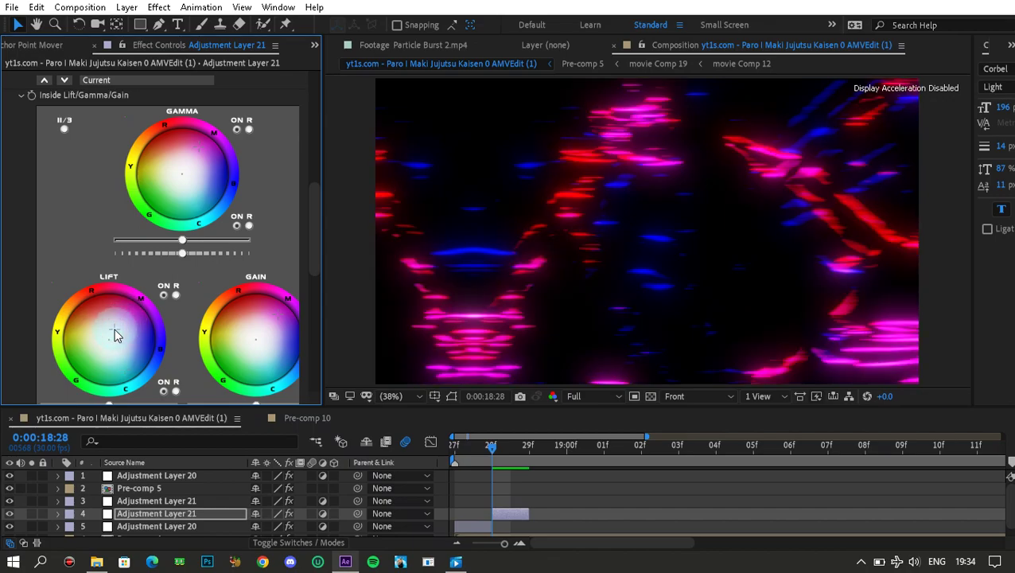
{"action": "left_click", "coordinate": [152, 266]}
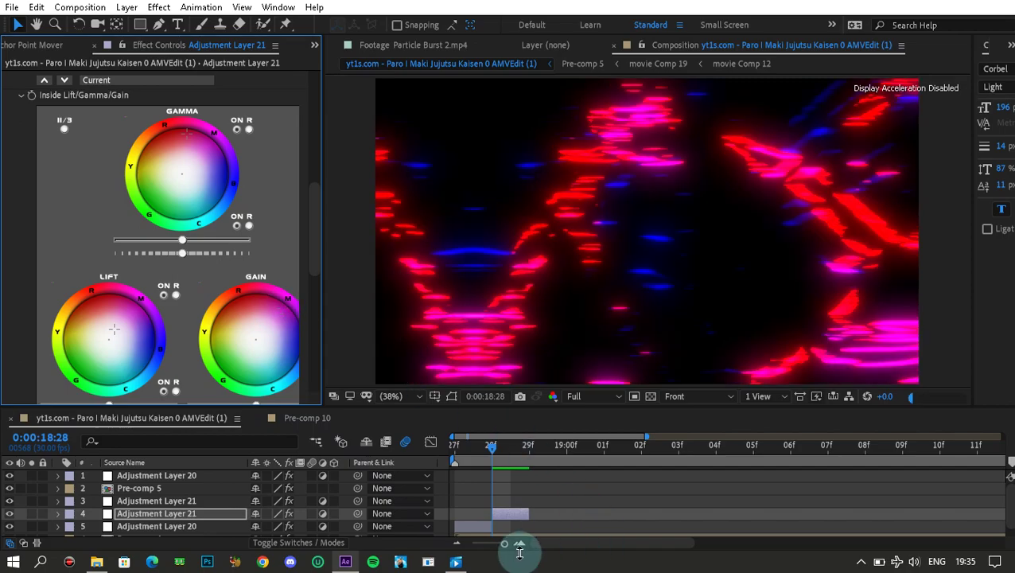
Copy the red-magenta Adjustment Layer 21 and paste it above Adjustment Layer 20, starting at 0:00:19:20
{"action": "left_click", "coordinate": [460, 545]}
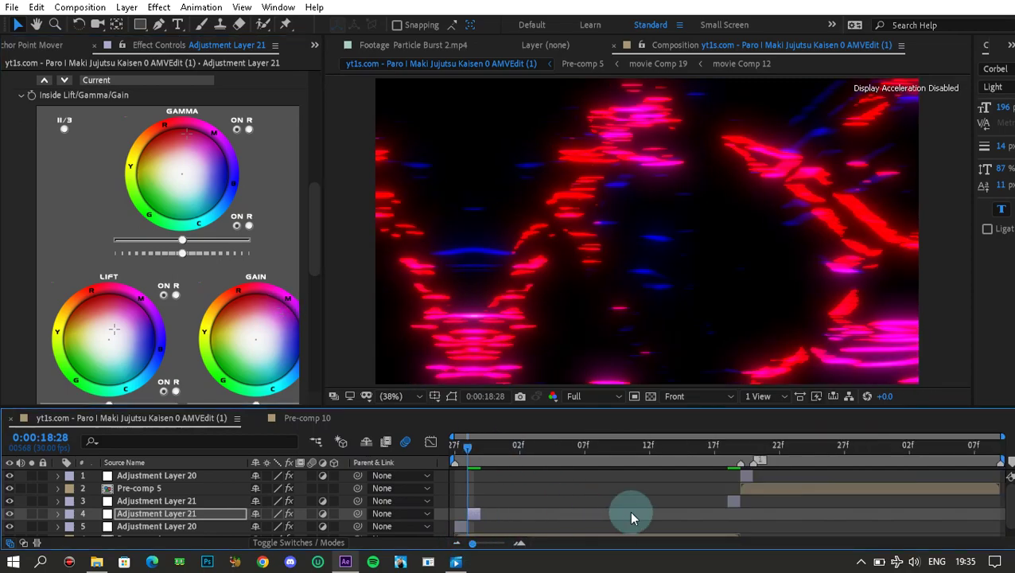
{"action": "left_click", "coordinate": [753, 457]}
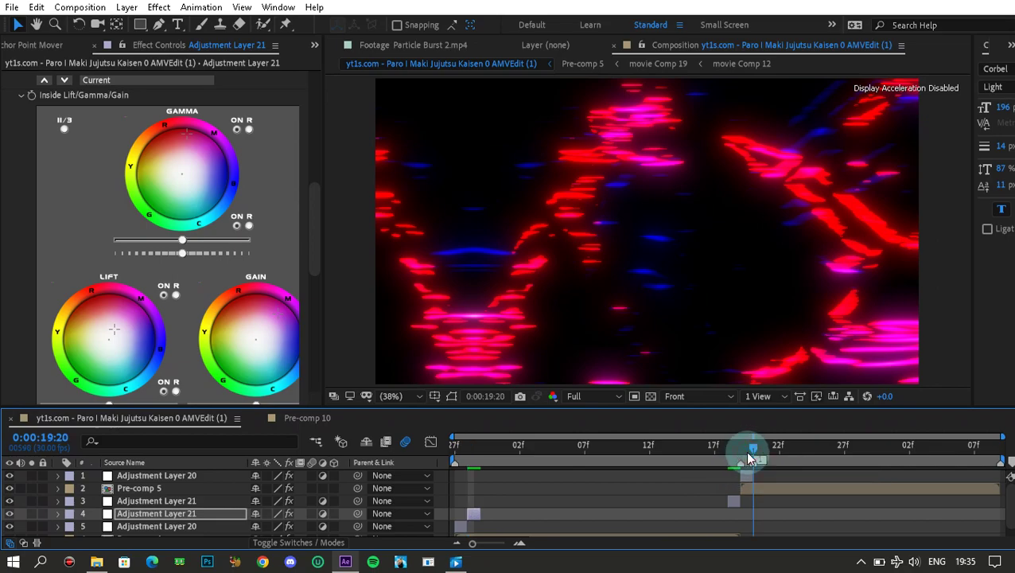
{"action": "left_click", "coordinate": [517, 509]}
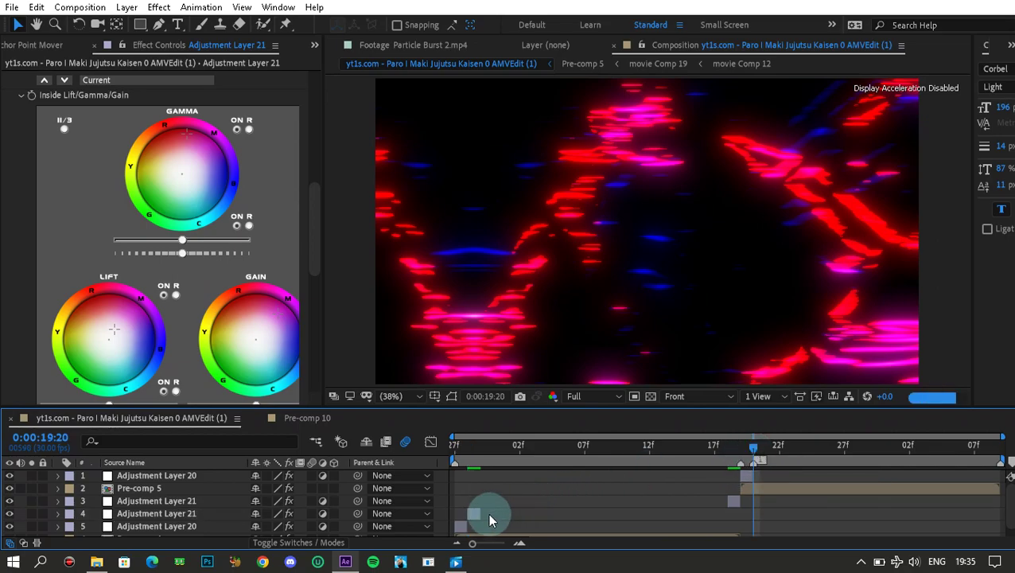
{"action": "left_click", "coordinate": [472, 514]}
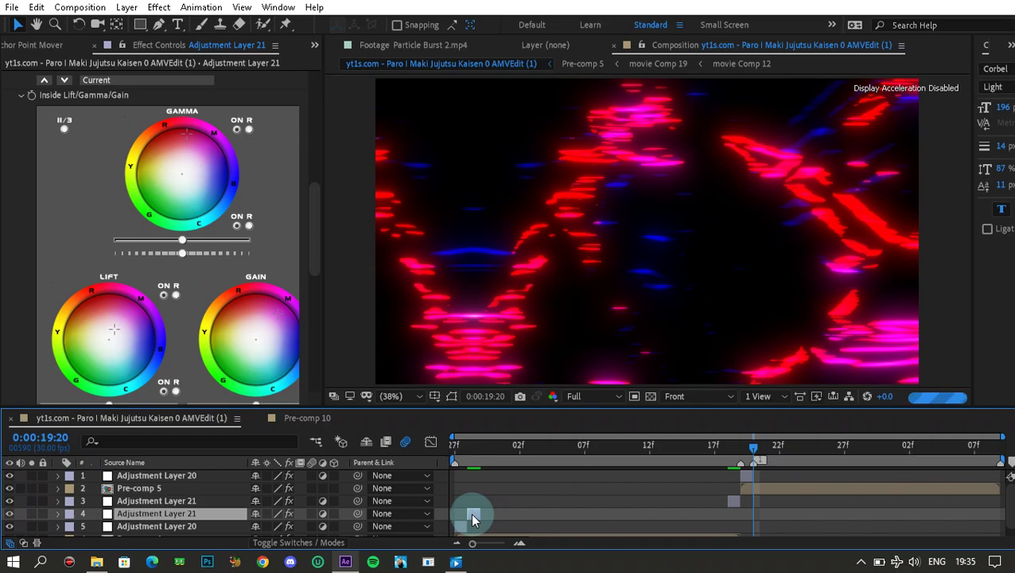
{"action": "left_click", "coordinate": [748, 478]}
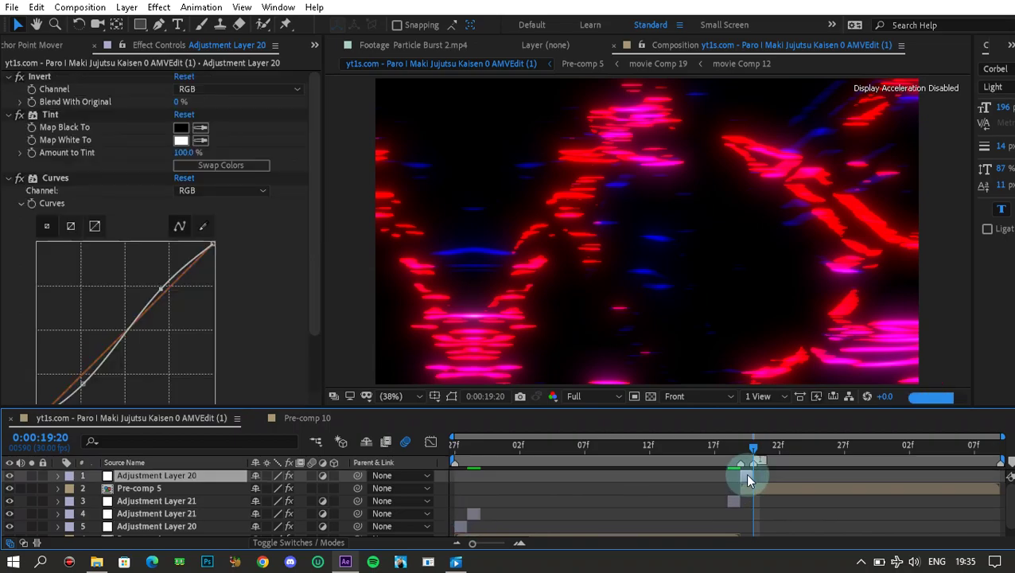
{"action": "key", "text": "ctrl+v"}
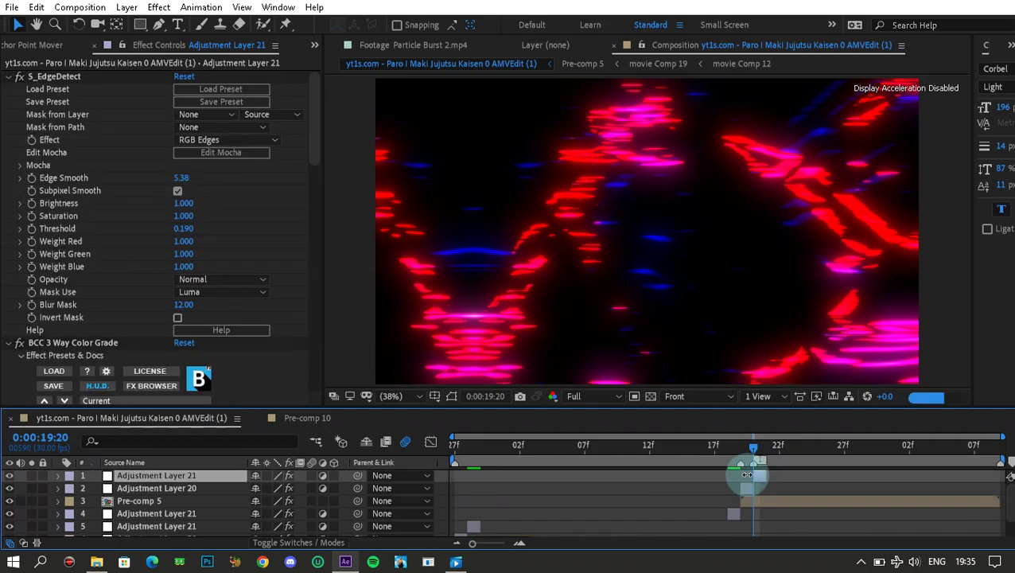
{"action": "left_click", "coordinate": [685, 483]}
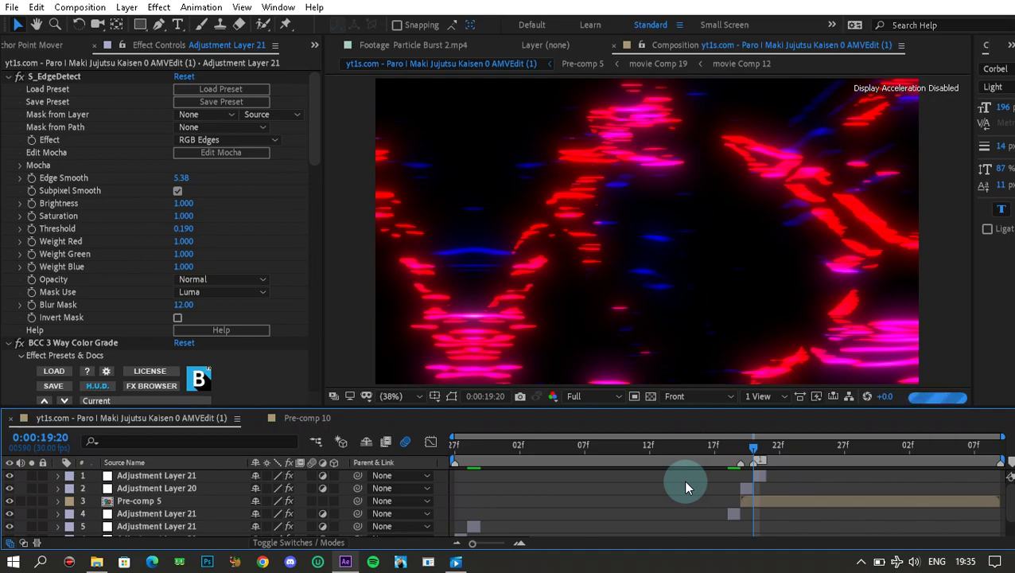
Shift the gamma color of BCC 3 Way Color Grade toward cyan-blue on the Adjustment Layer 21 at 0:00:19:20
{"action": "left_click", "coordinate": [763, 476]}
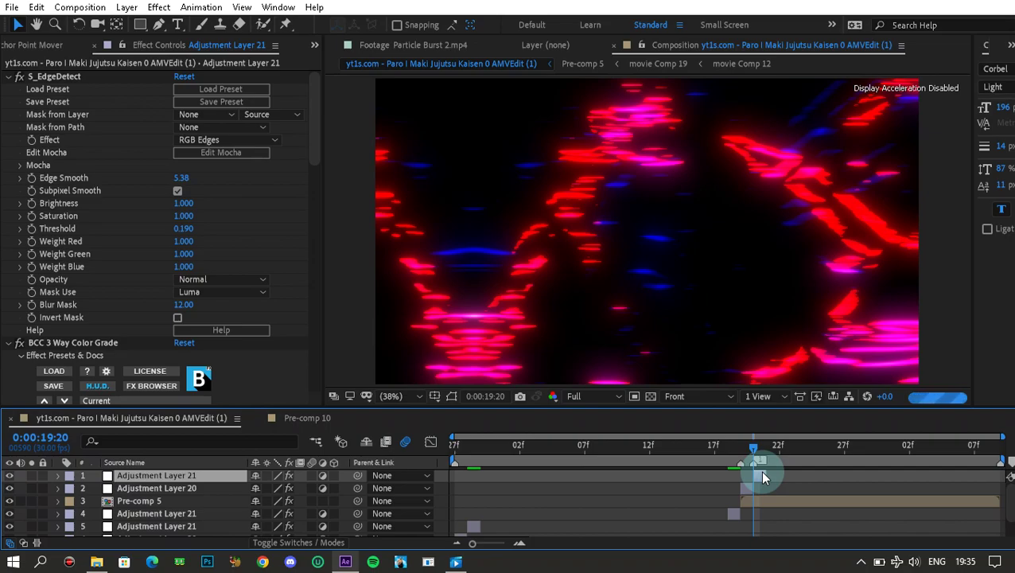
{"action": "left_click", "coordinate": [682, 495]}
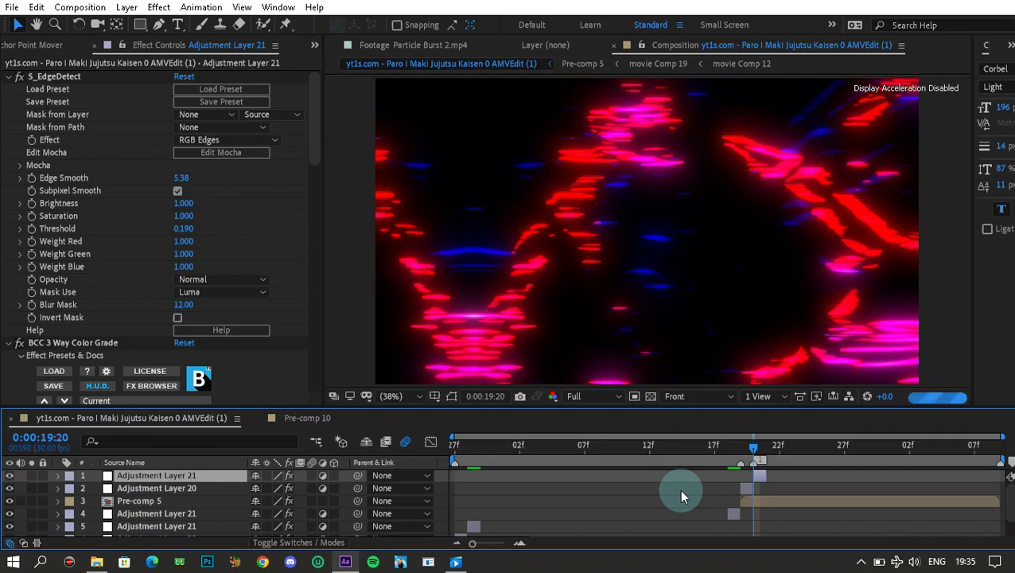
{"action": "left_click", "coordinate": [681, 495]}
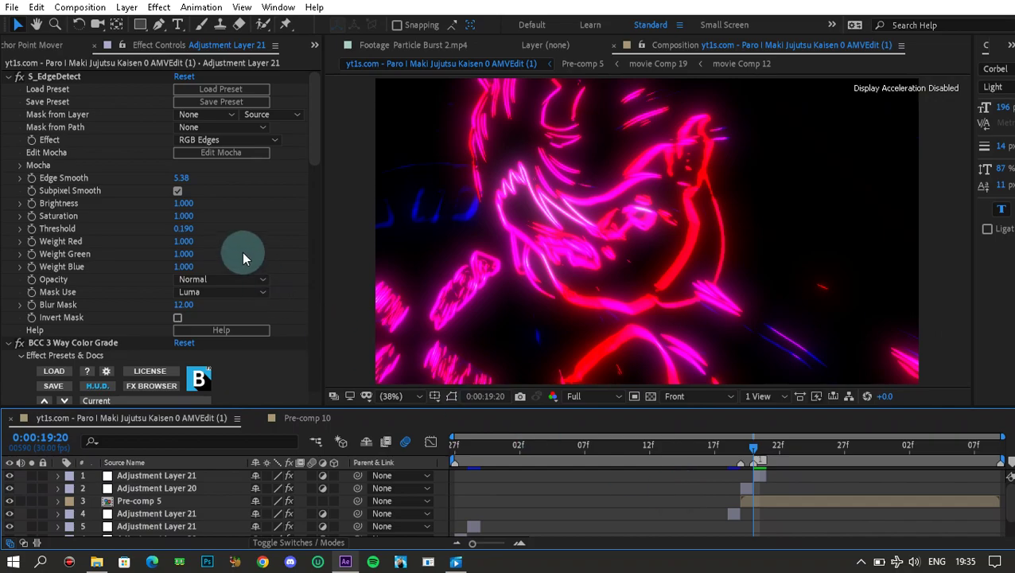
{"action": "scroll", "coordinate": [242, 251], "scroll_direction": "down", "scroll_amount": 10}
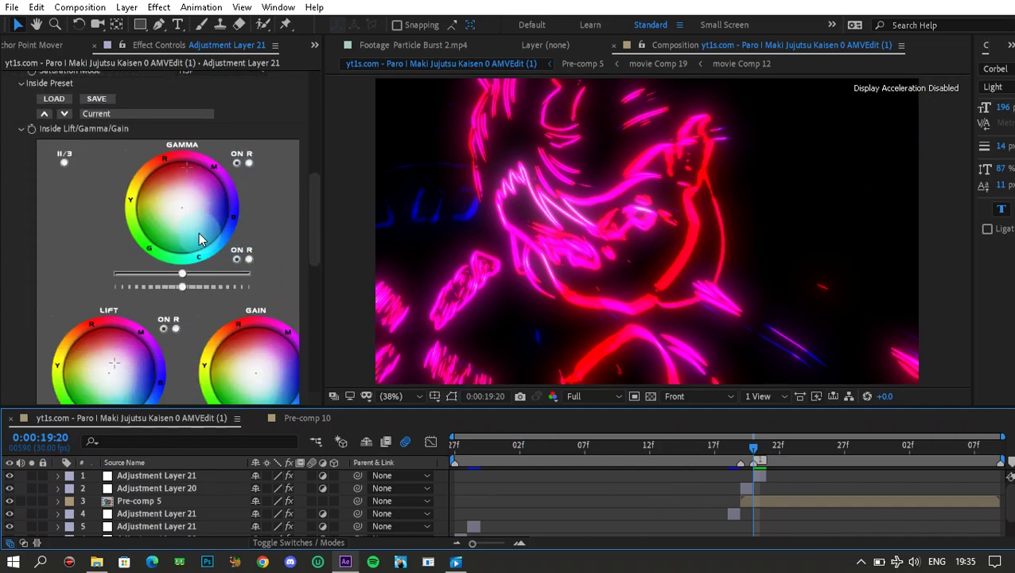
{"action": "left_click", "coordinate": [201, 239]}
{"action": "left_click_drag", "start_coordinate": [200, 236], "coordinate": [129, 216]}
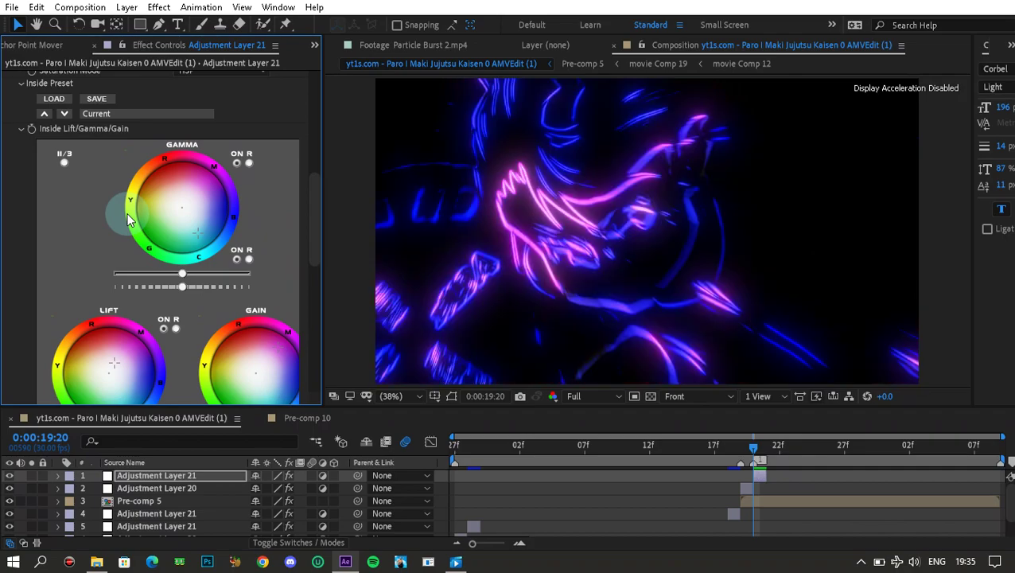
Set the S_EdgeDetect threshold to 0.260 and shift the color grade's gain toward cyan on the Adjustment Layer 21 at 0:00:19:20
{"action": "scroll", "coordinate": [127, 213], "scroll_direction": "up", "scroll_amount": 10}
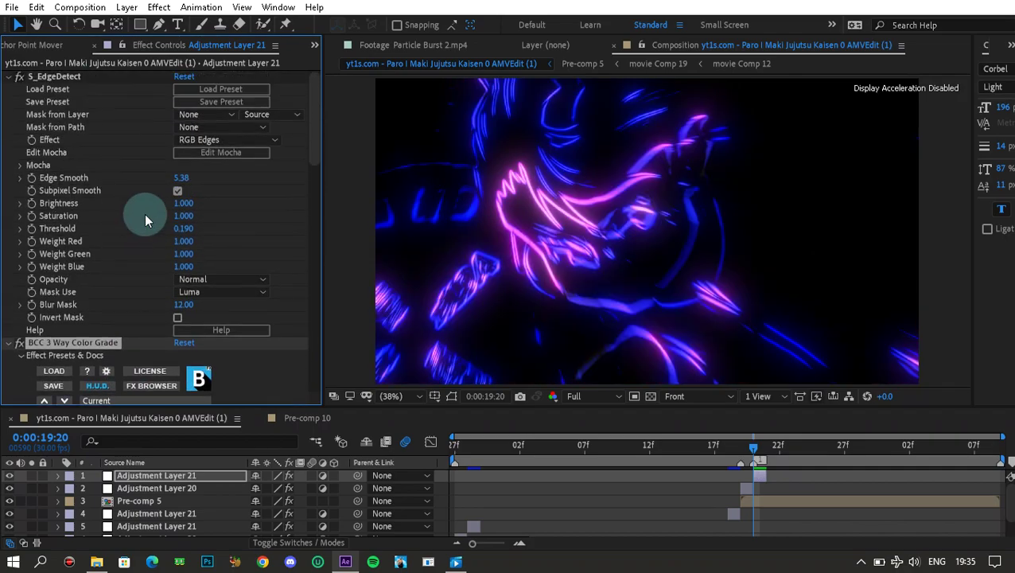
{"action": "left_click_drag", "start_coordinate": [183, 228], "coordinate": [195, 230]}
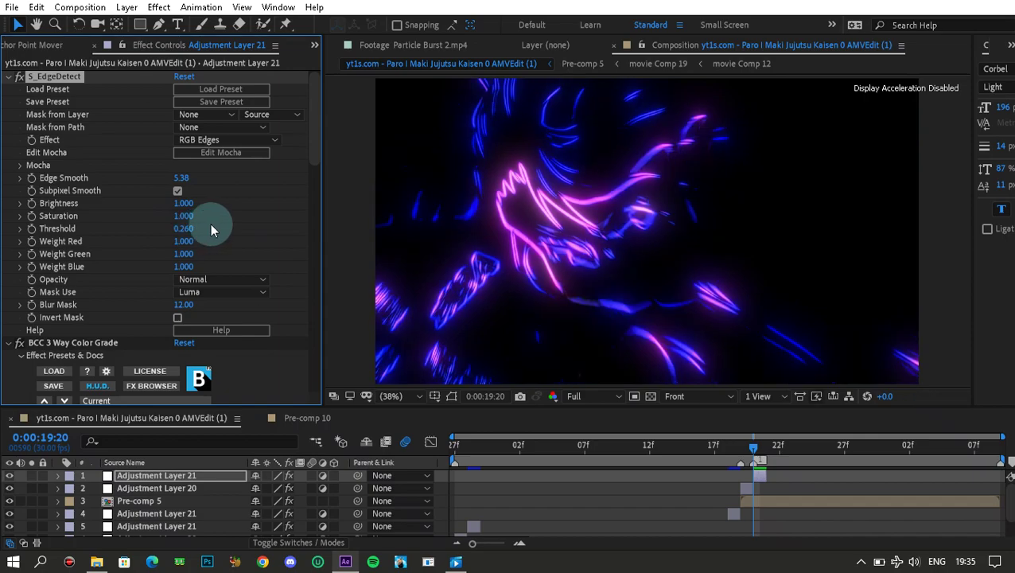
{"action": "scroll", "coordinate": [210, 229], "scroll_direction": "down", "scroll_amount": 10}
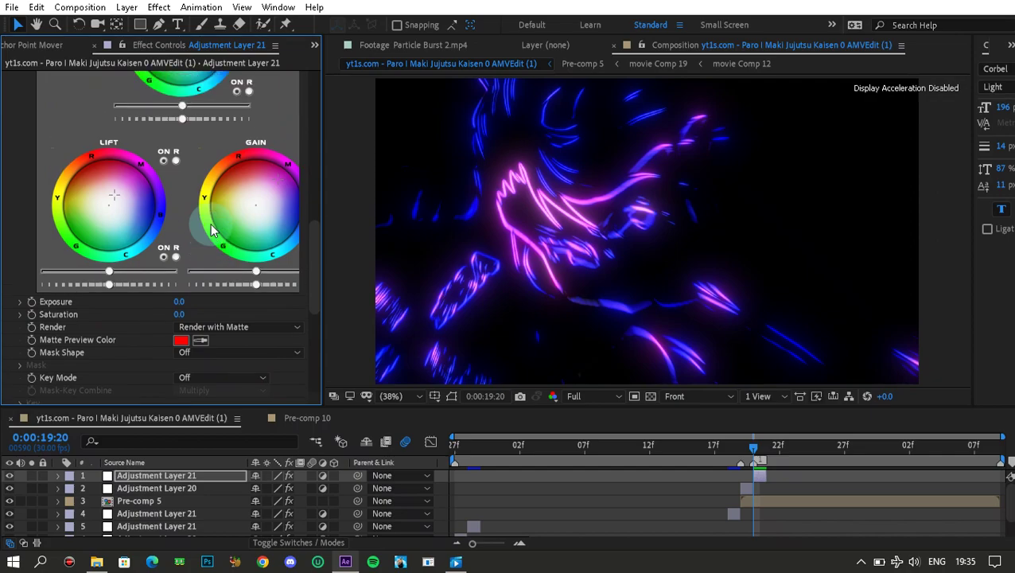
{"action": "left_click", "coordinate": [269, 230]}
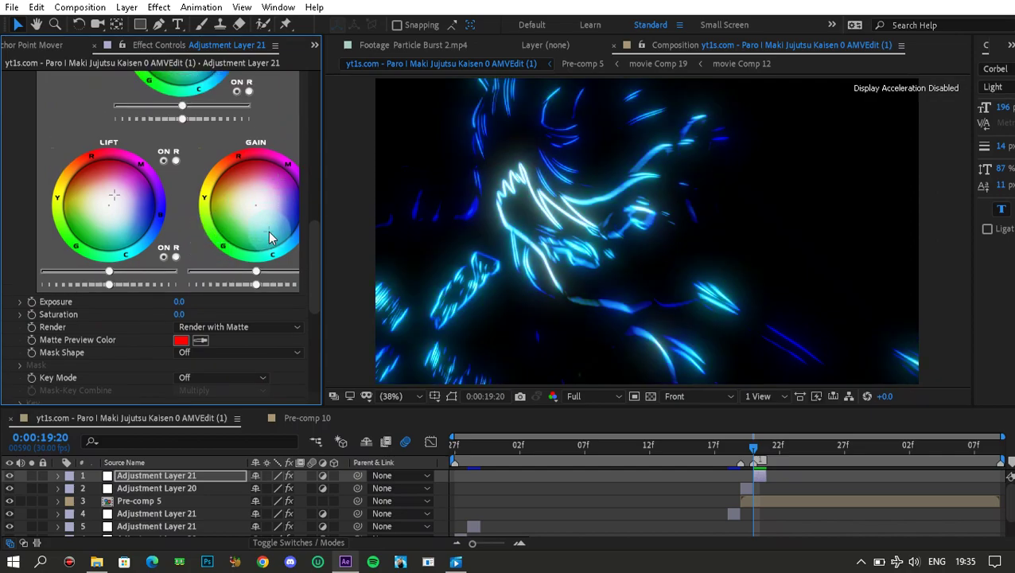
Duplicate the Adjustment Layer 21 at 0:00:19:20 and move the copy to start at 0:00:20:08, over the end of Pre-comp 5
{"action": "left_click", "coordinate": [522, 545]}
{"action": "left_click", "coordinate": [749, 480]}
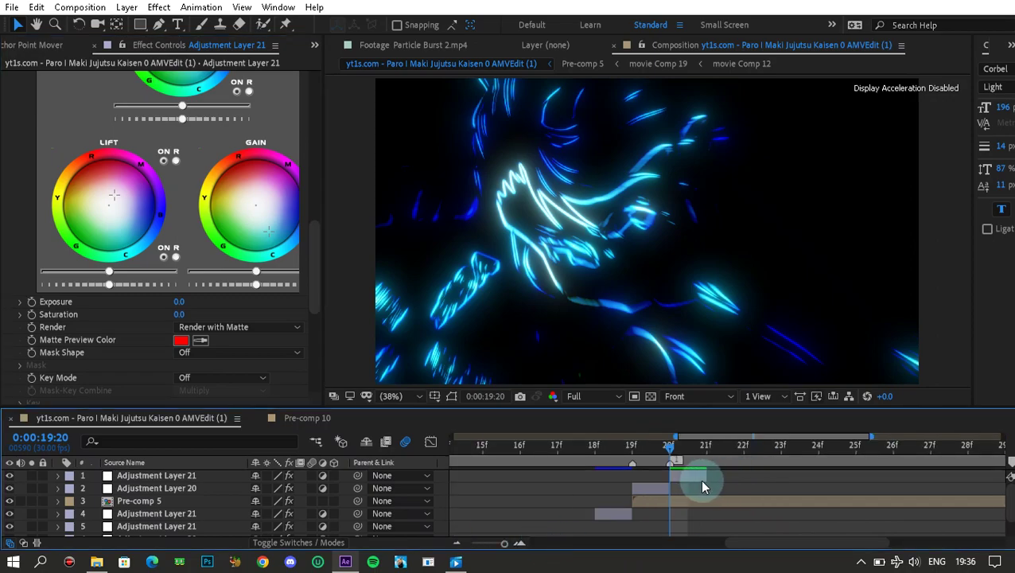
{"action": "left_click", "coordinate": [697, 480]}
{"action": "key", "text": "ctrl+d"}
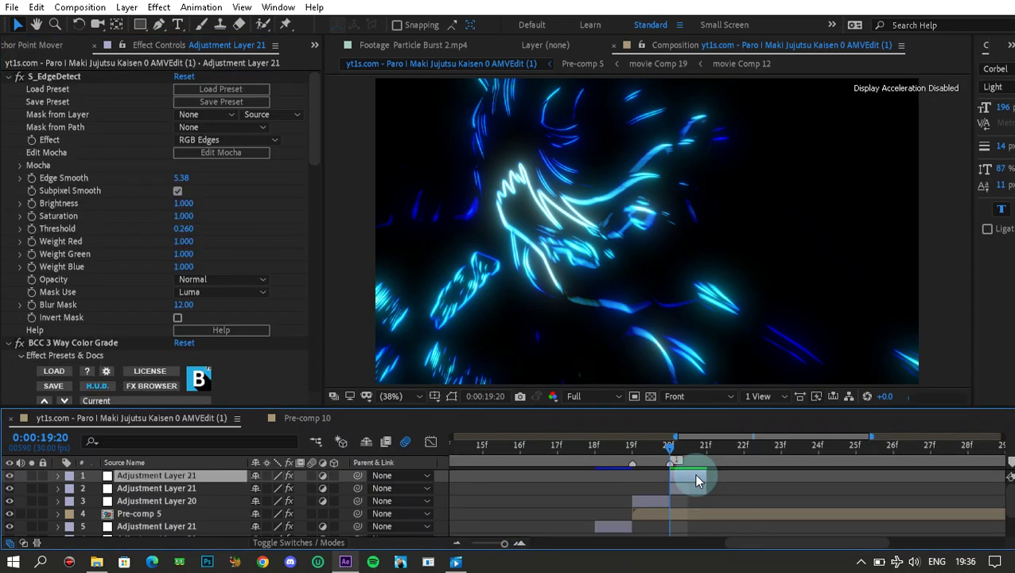
{"action": "left_click_drag", "start_coordinate": [697, 480], "coordinate": [943, 480]}
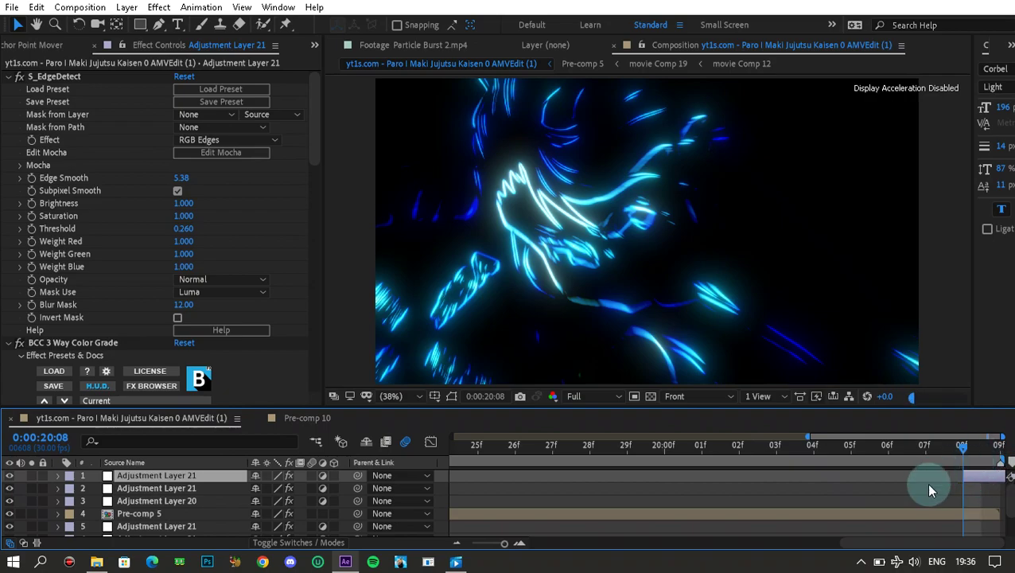
{"action": "left_click", "coordinate": [931, 489]}
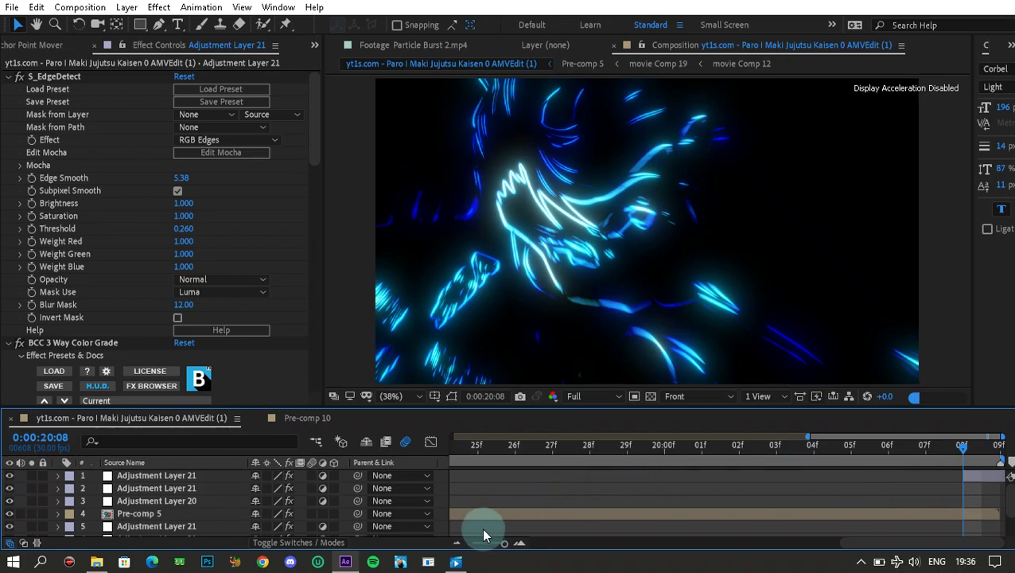
Shift the color grade's lift and gamma toward red and return its gain to neutral on the Adjustment Layer 21 at 0:00:20:08
{"action": "left_click", "coordinate": [456, 545]}
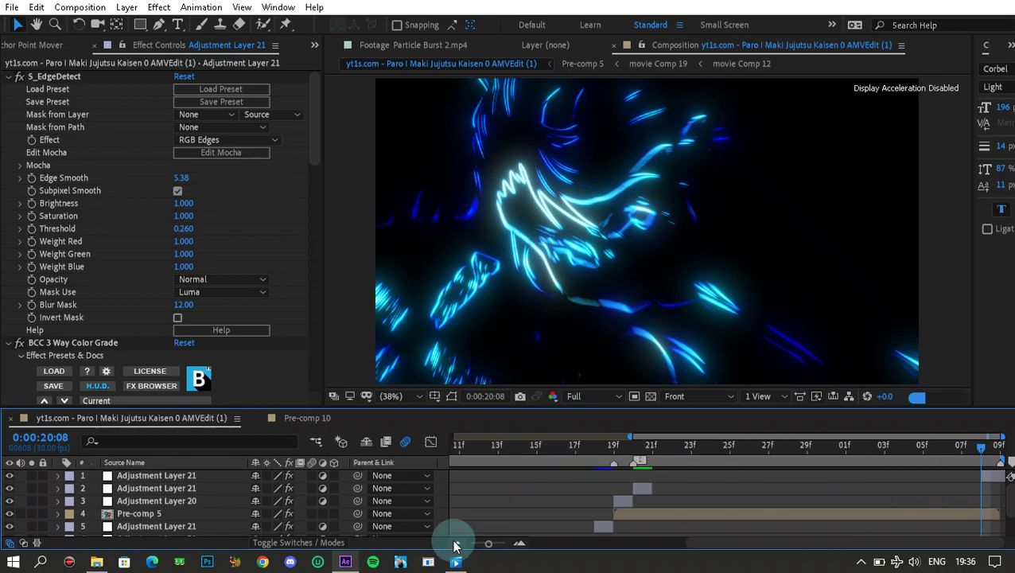
{"action": "left_click", "coordinate": [456, 545]}
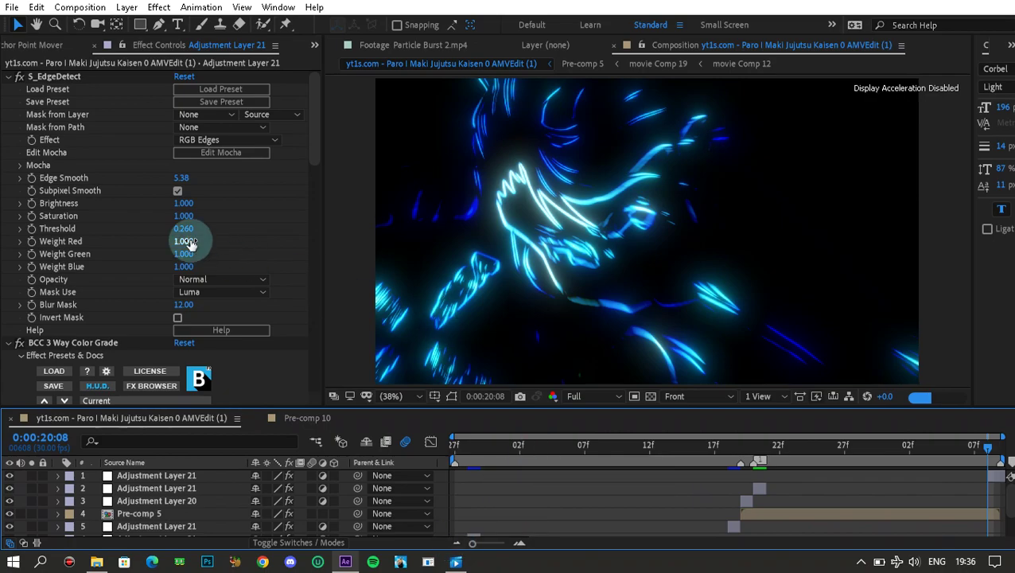
{"action": "scroll", "coordinate": [266, 194], "scroll_direction": "down", "scroll_amount": 10}
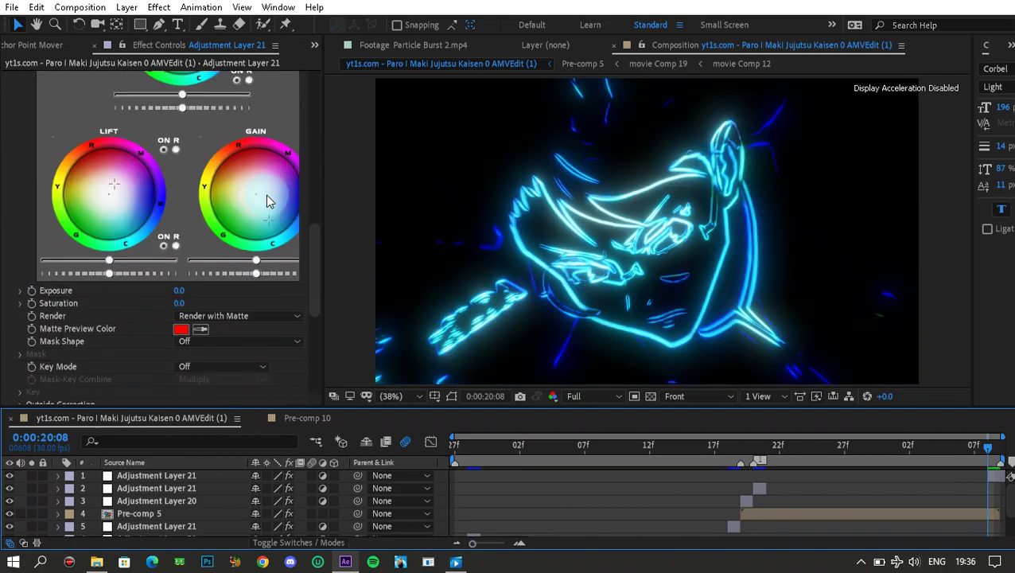
{"action": "left_click", "coordinate": [97, 170]}
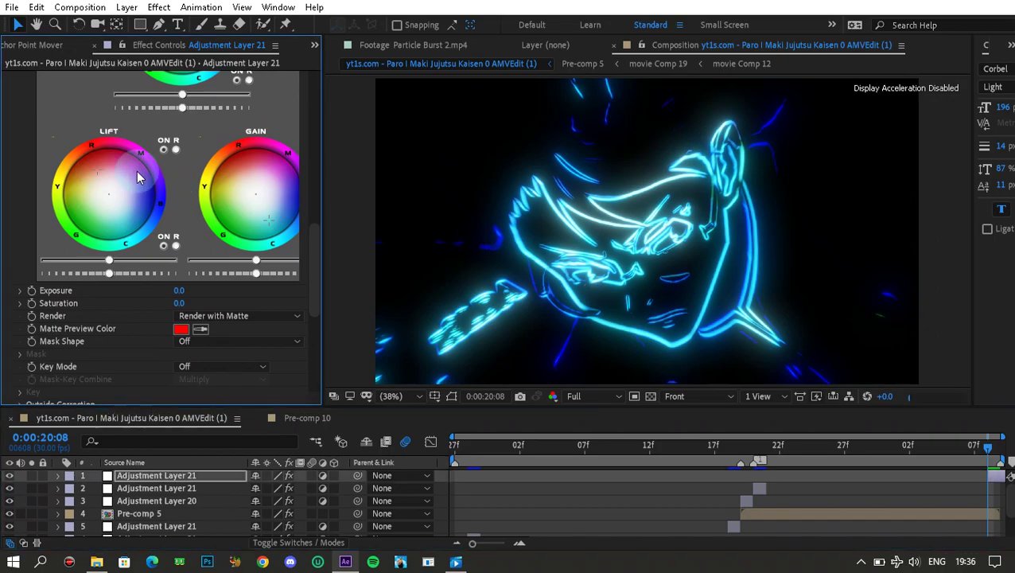
{"action": "scroll", "coordinate": [243, 181], "scroll_direction": "up", "scroll_amount": 4}
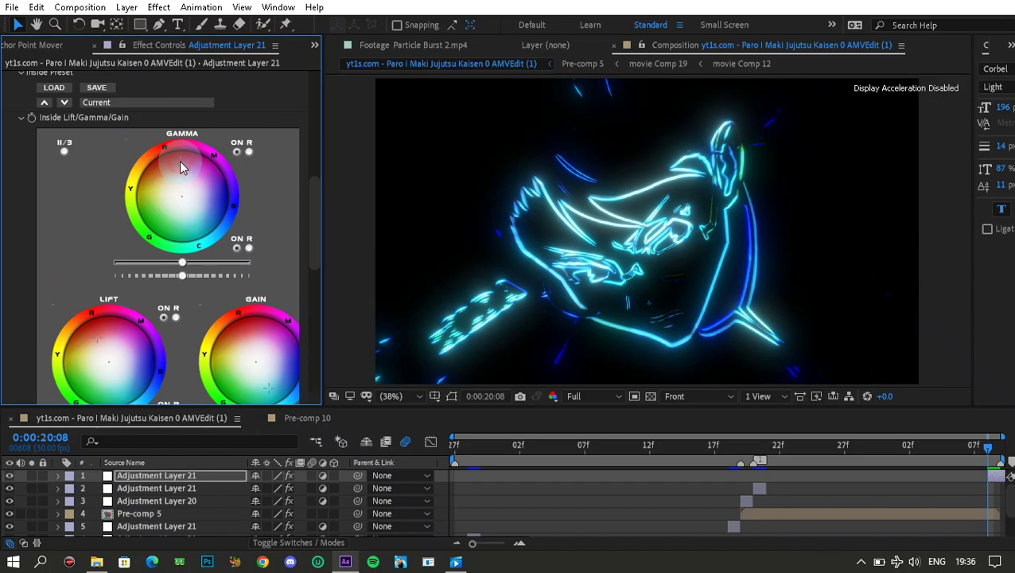
{"action": "left_click", "coordinate": [257, 365]}
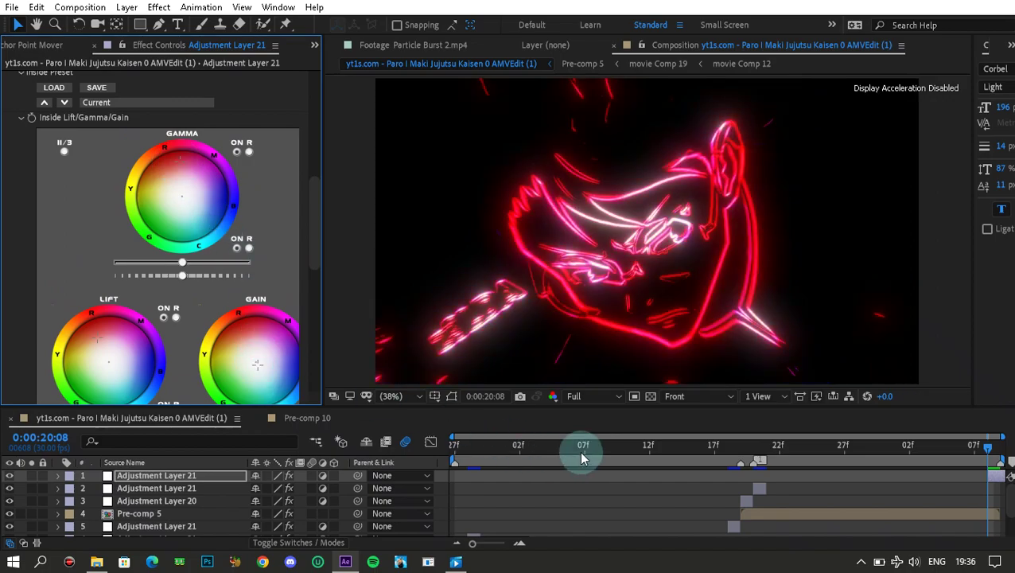
Play back the flash transitions at Quarter preview resolution and enlarge the timeline area to show all layers down to Pre-comp 4
{"action": "left_click", "coordinate": [595, 400]}
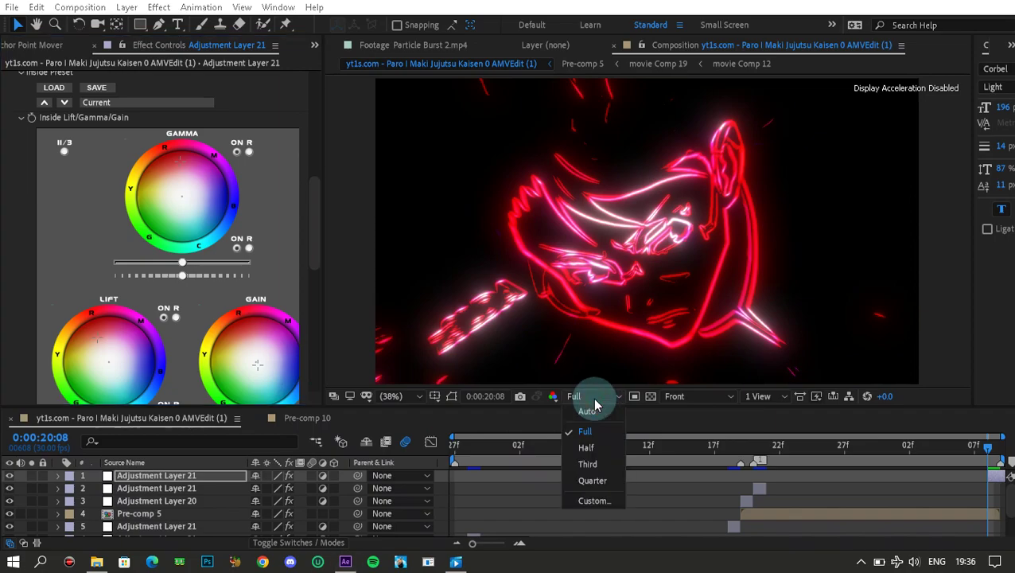
{"action": "left_click", "coordinate": [596, 481]}
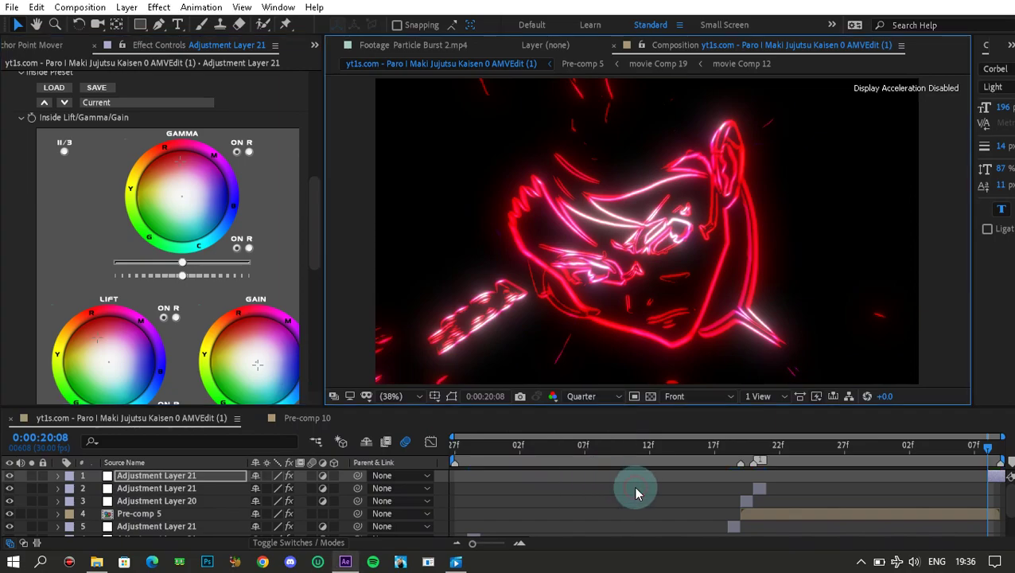
{"action": "left_click", "coordinate": [634, 489]}
{"action": "key", "text": "space"}
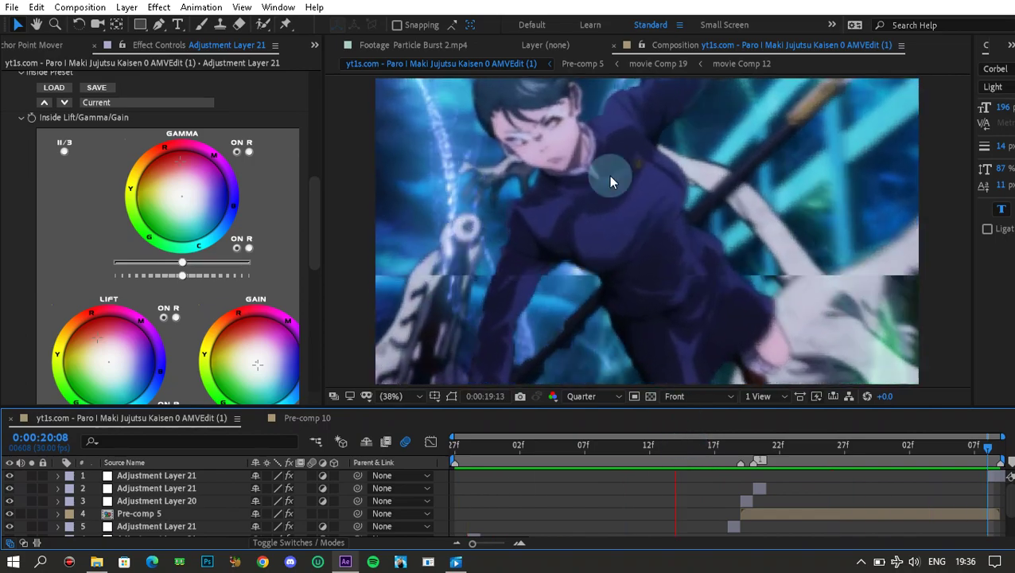
{"action": "key", "text": "space"}
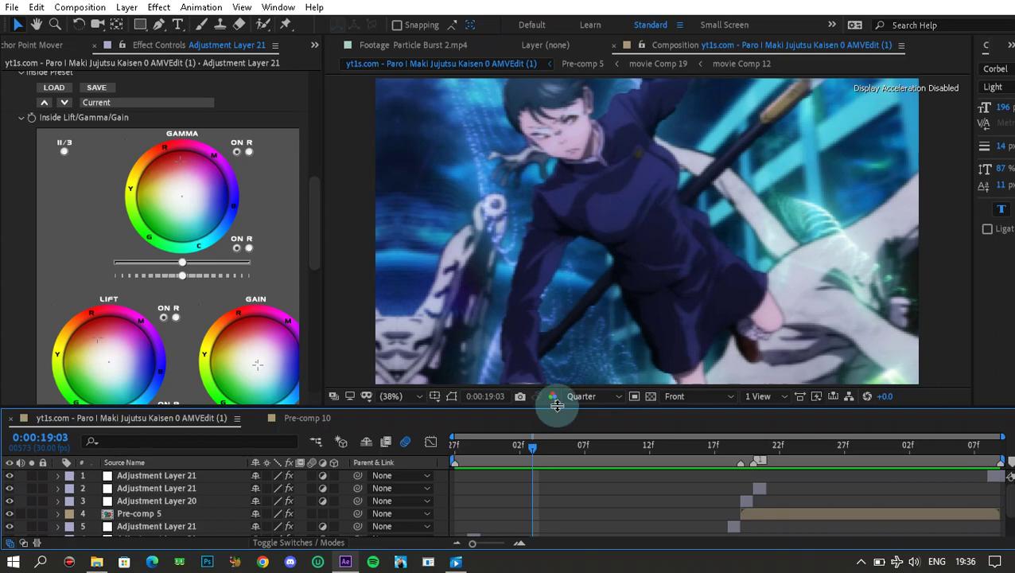
{"action": "left_click_drag", "start_coordinate": [557, 415], "coordinate": [558, 342]}
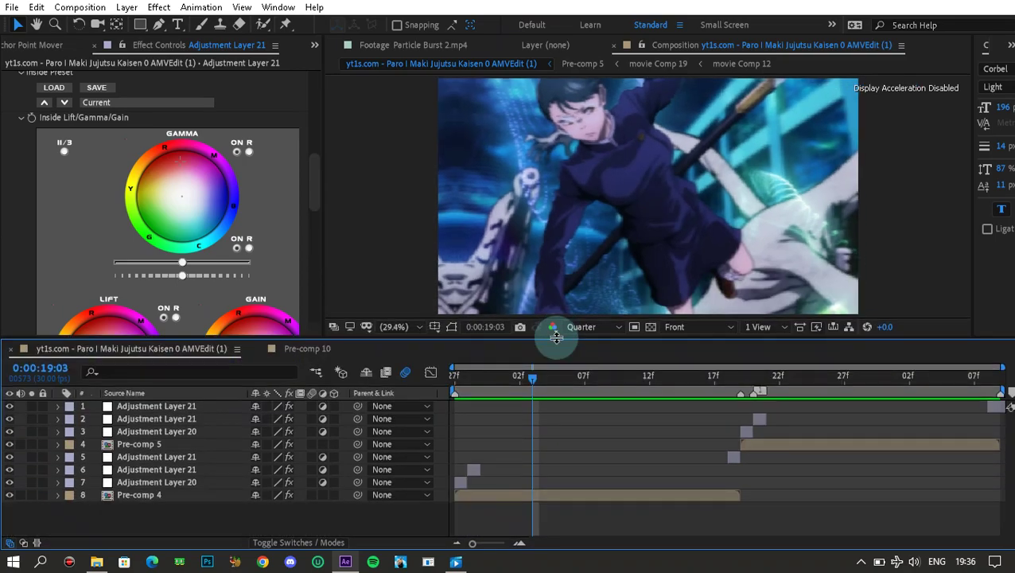